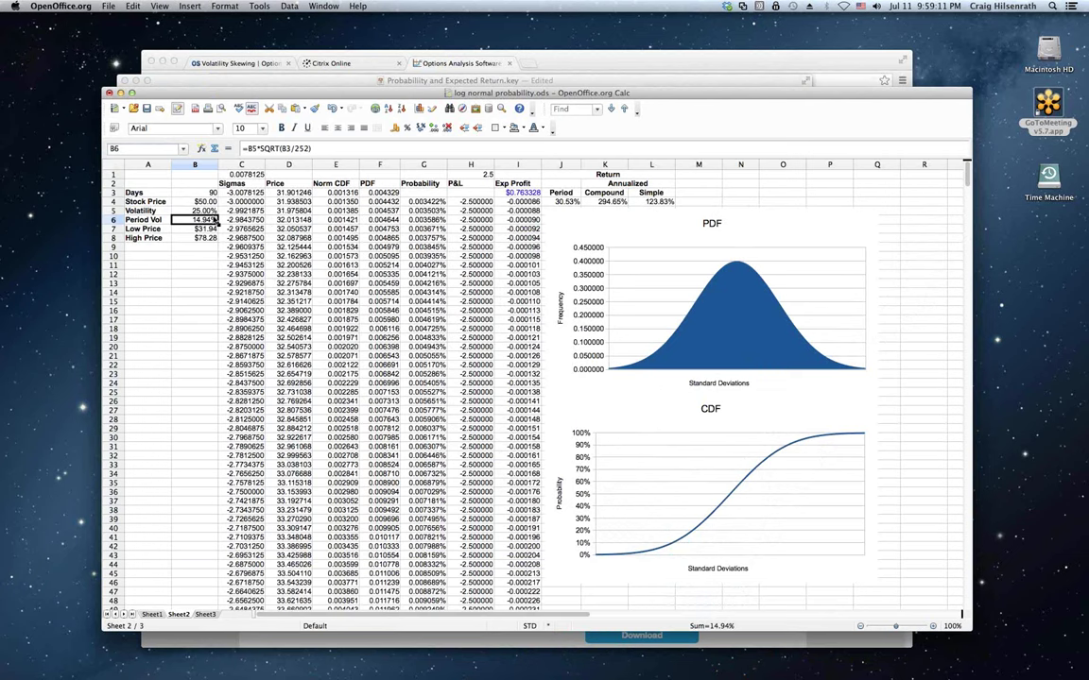
pyautogui.press('Up')
pyautogui.press('Up')
pyautogui.press('Up')
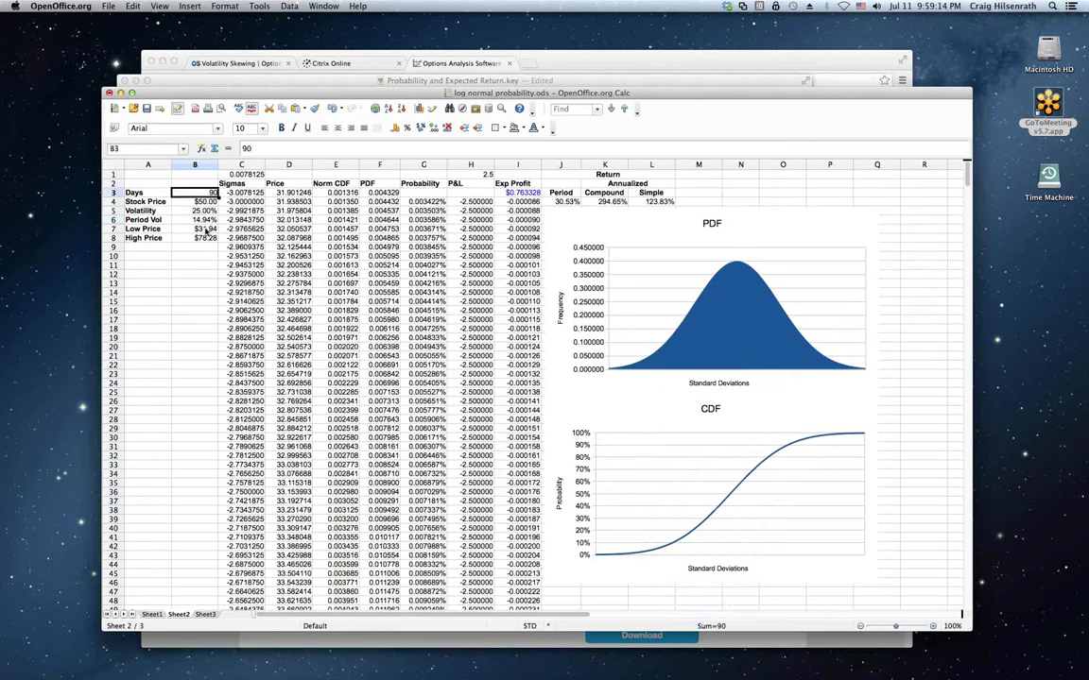
pyautogui.press('Down')
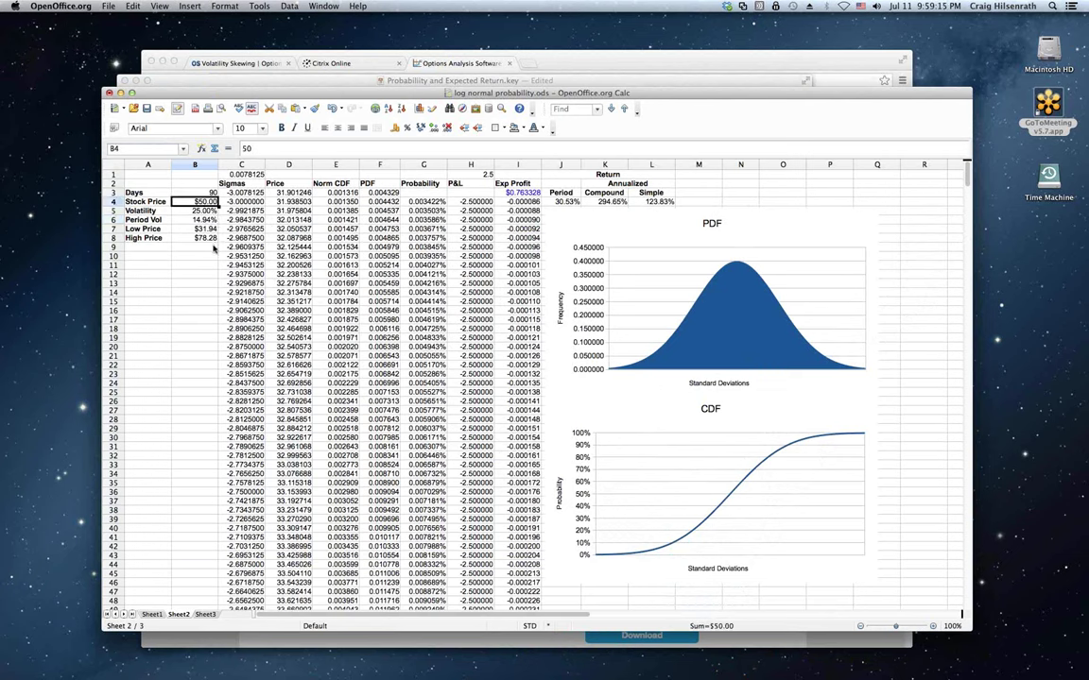
pyautogui.press('Down')
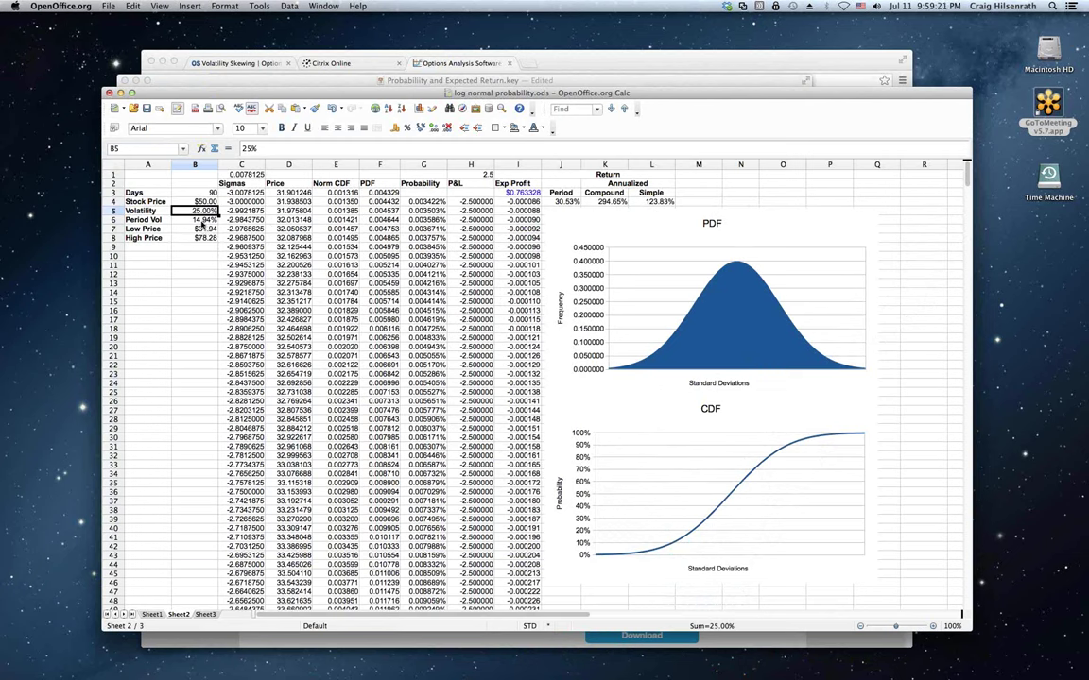
pyautogui.press('Down')
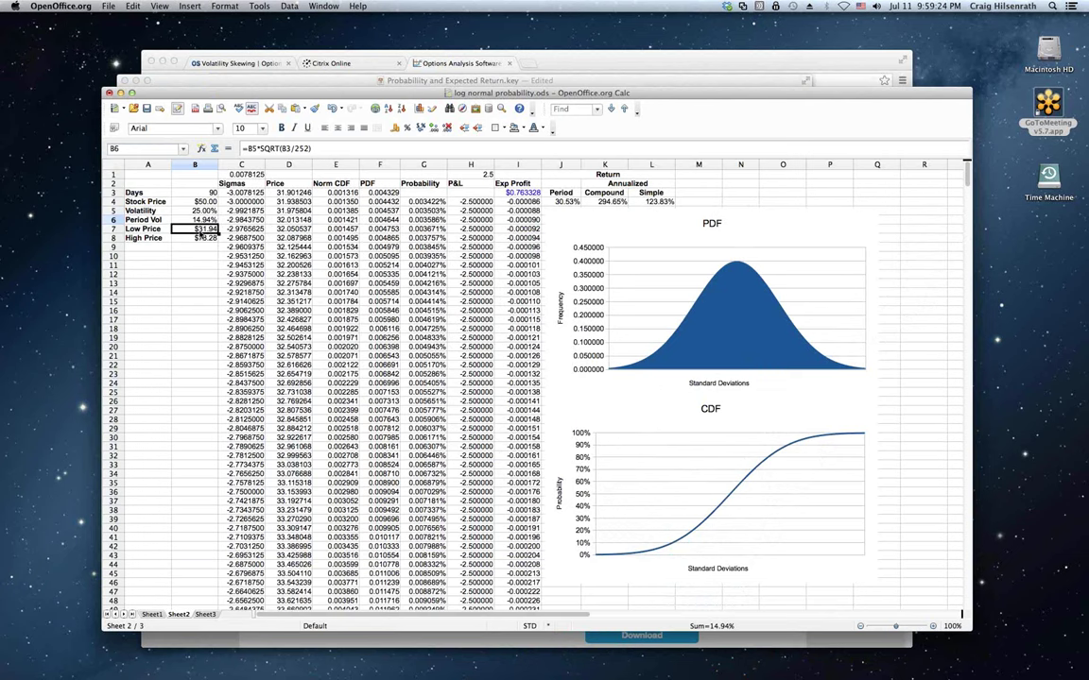
pyautogui.press('Down')
pyautogui.press('Down')
pyautogui.click(200, 212)
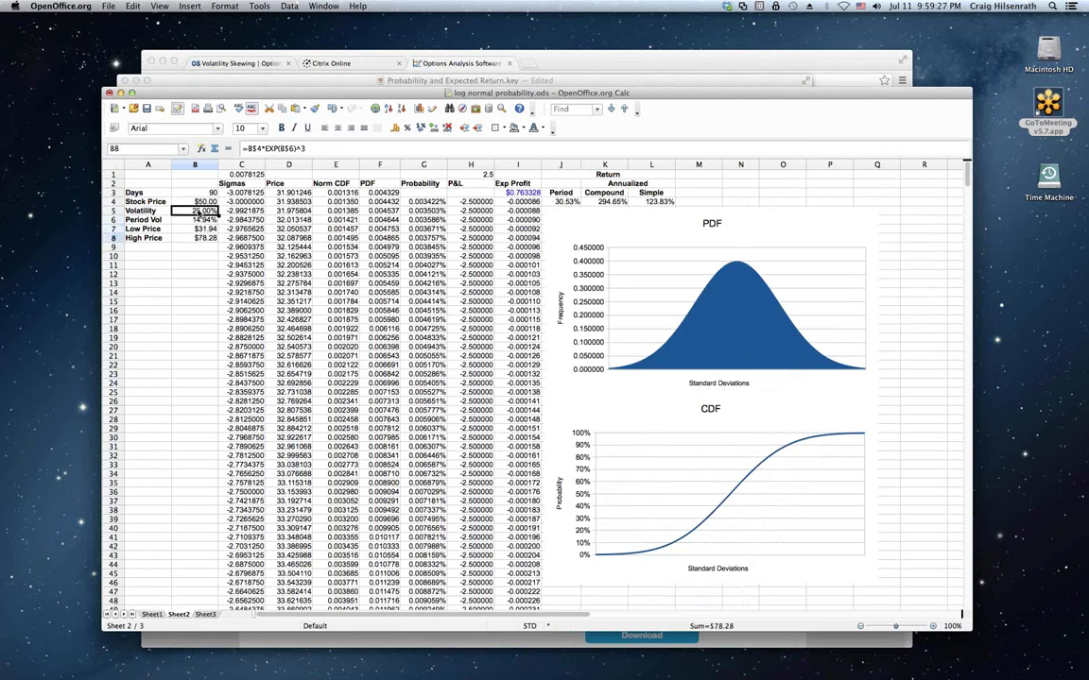
pyautogui.write('50%')
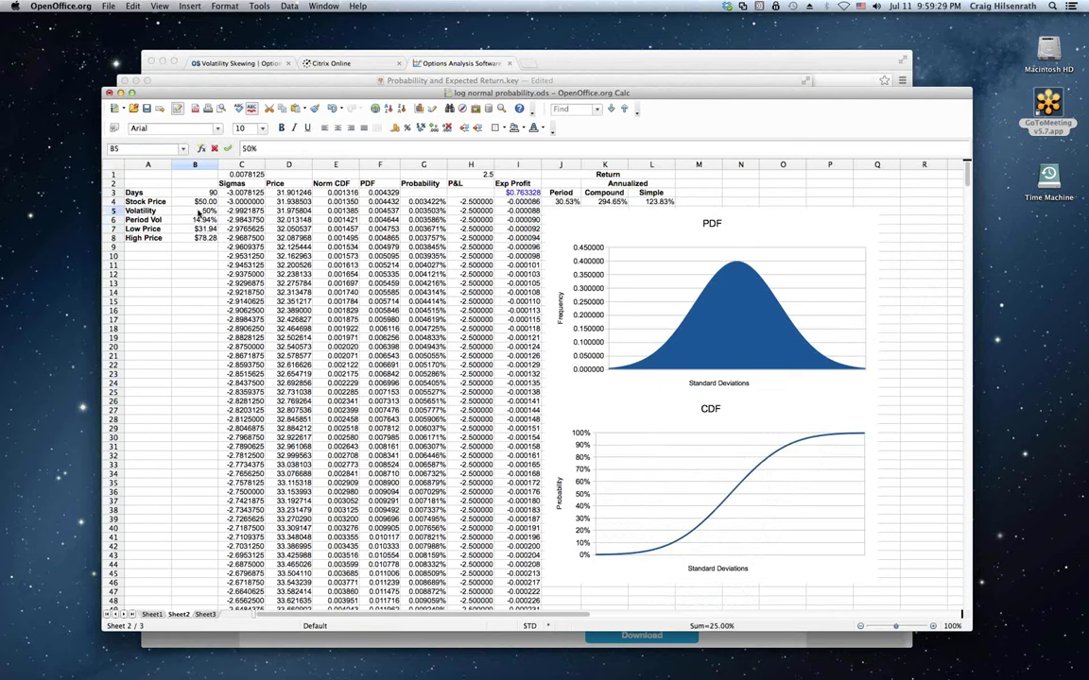
pyautogui.press('Return')
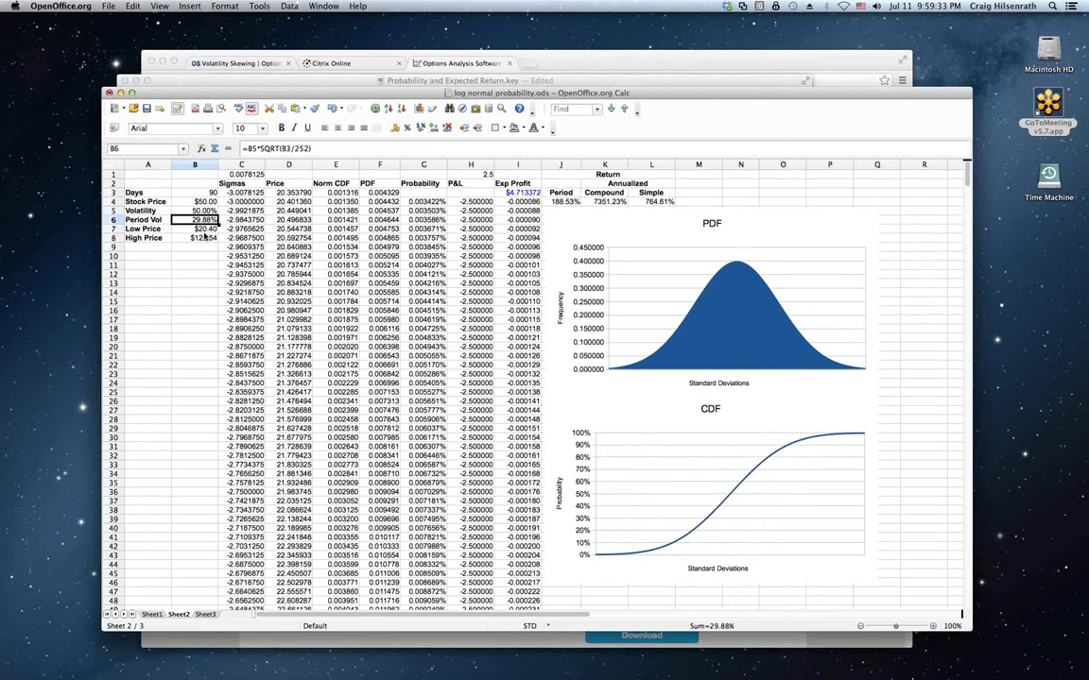
pyautogui.click(200, 214)
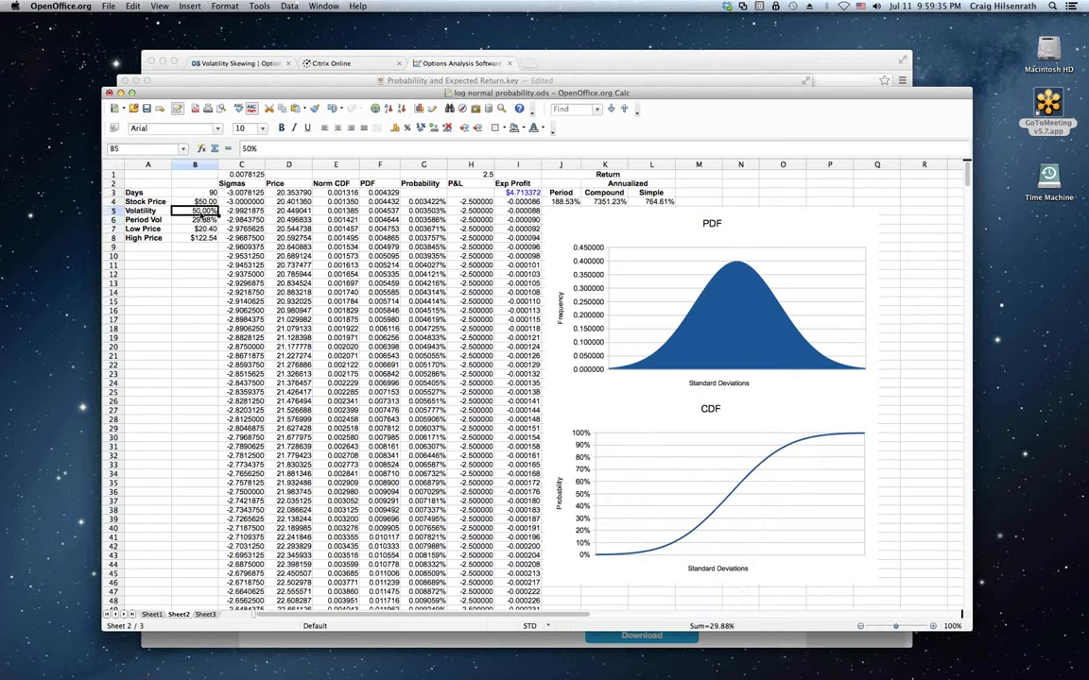
pyautogui.write('25%')
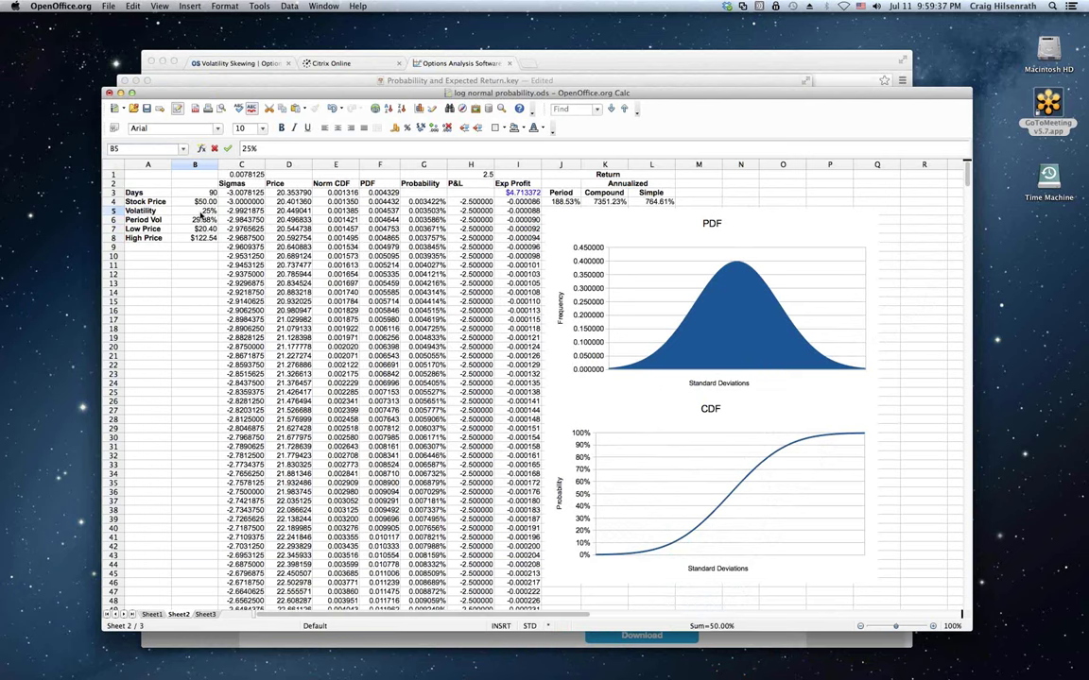
pyautogui.press('Return')
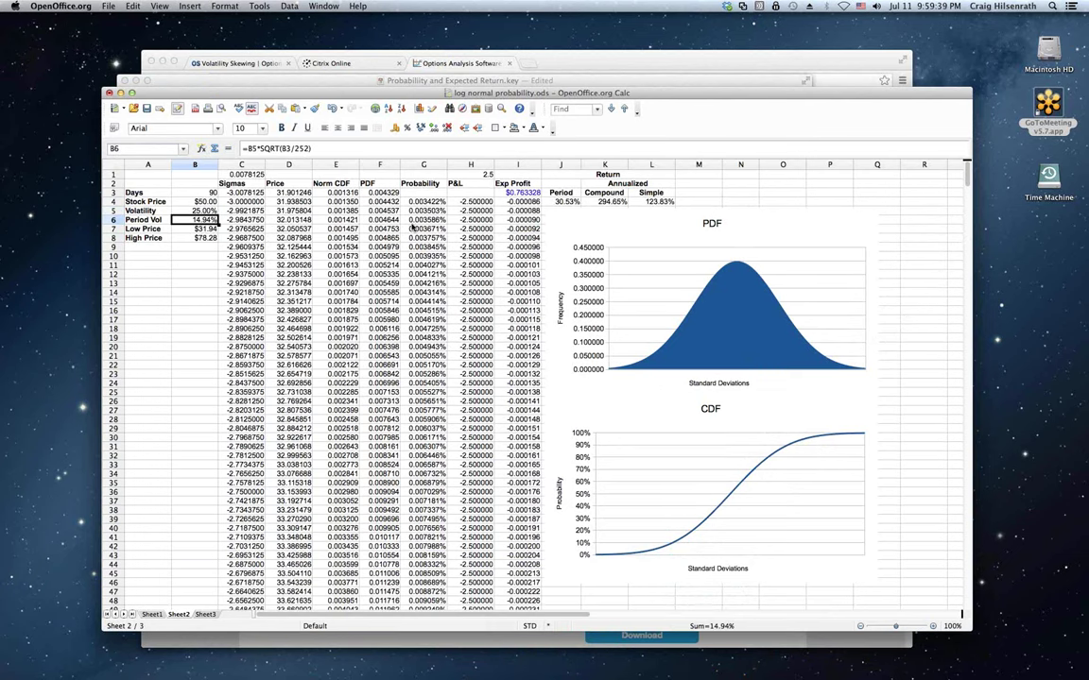
pyautogui.click(517, 192)
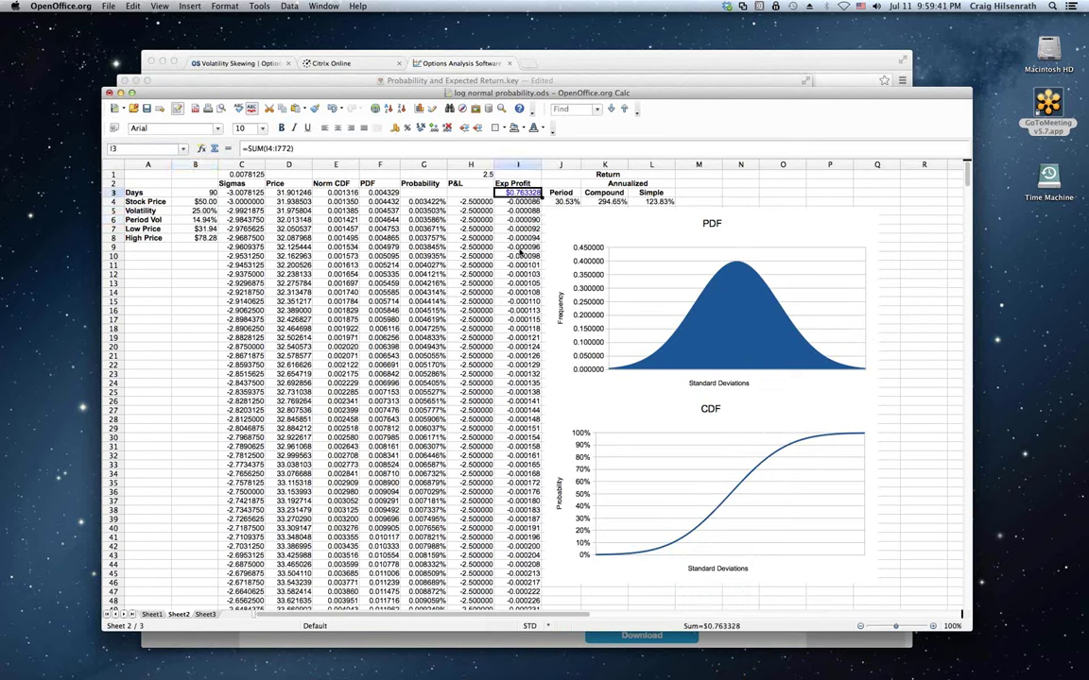
pyautogui.click(567, 203)
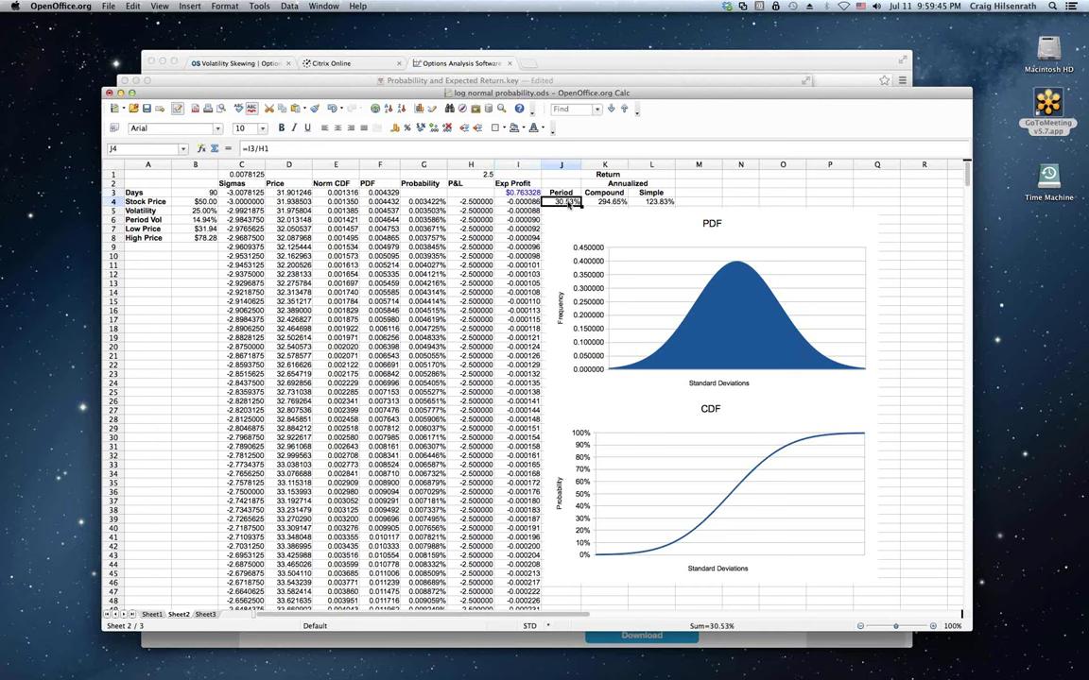
pyautogui.click(615, 202)
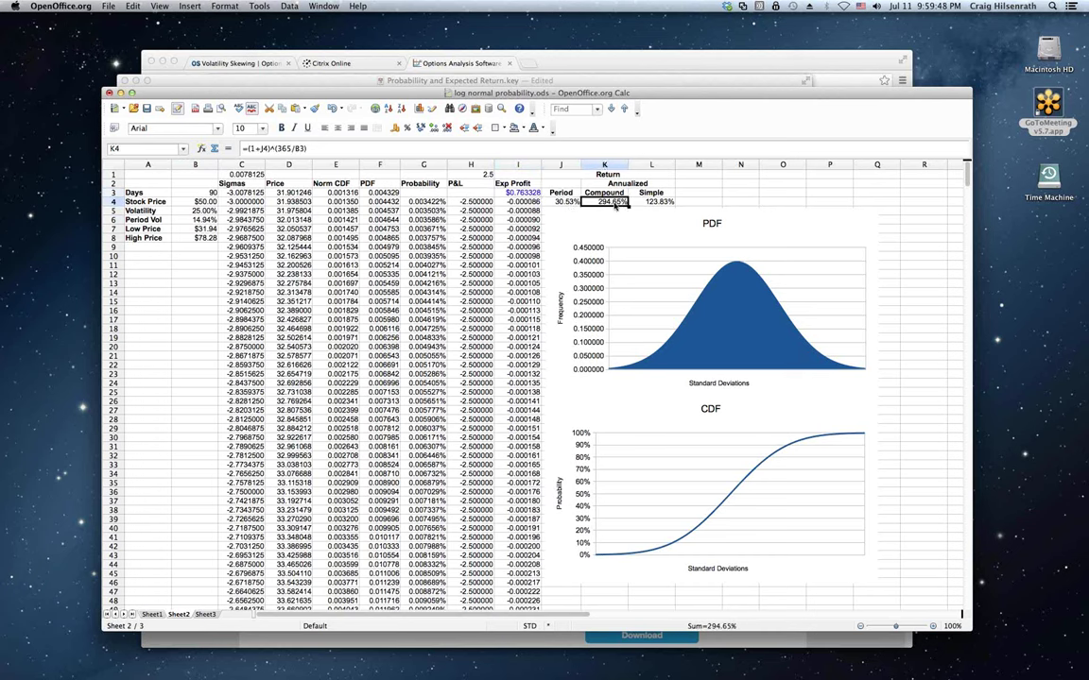
pyautogui.click(661, 202)
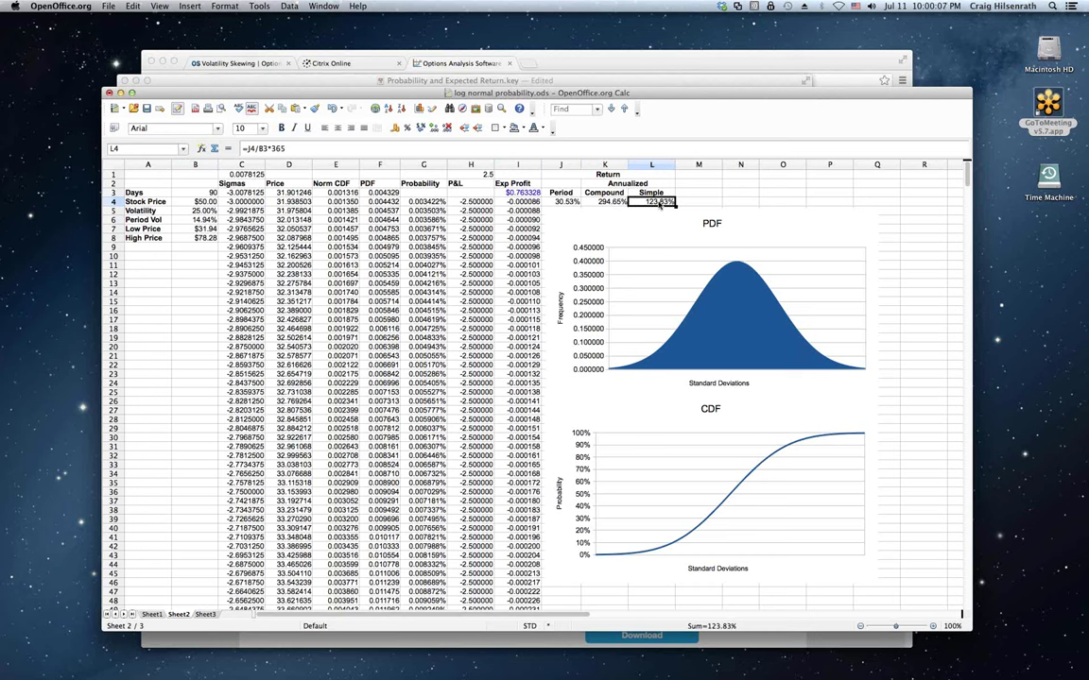
# Step: Set Days to 45 and the H1 premium to 1.85, giving expected profit $0.393187
pyautogui.click(609, 203)
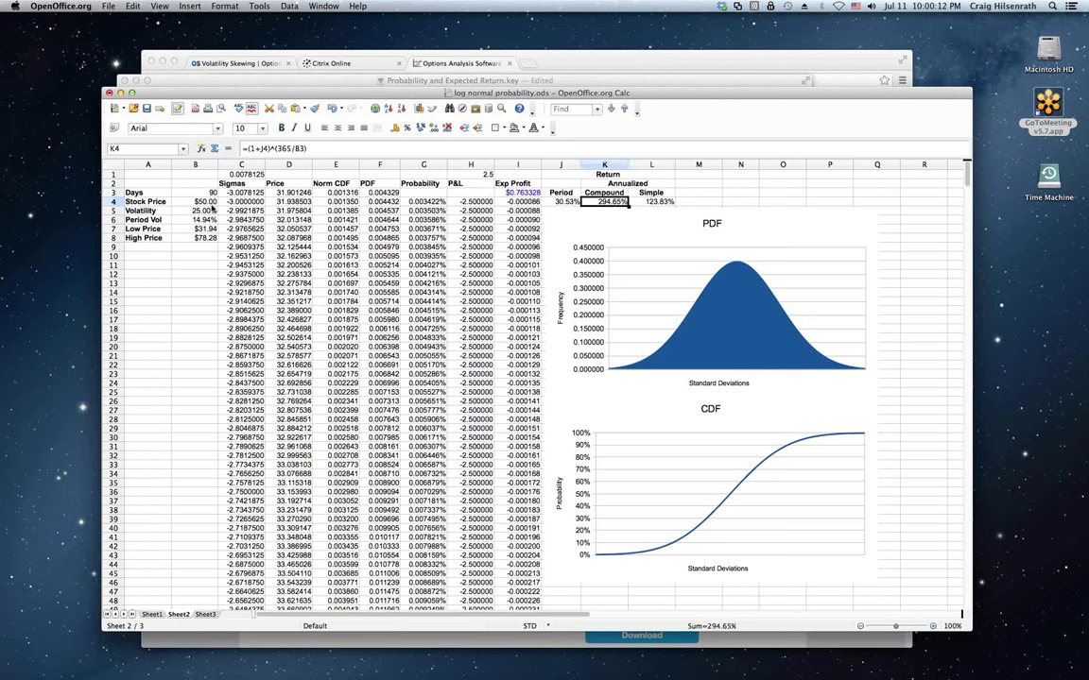
pyautogui.click(203, 193)
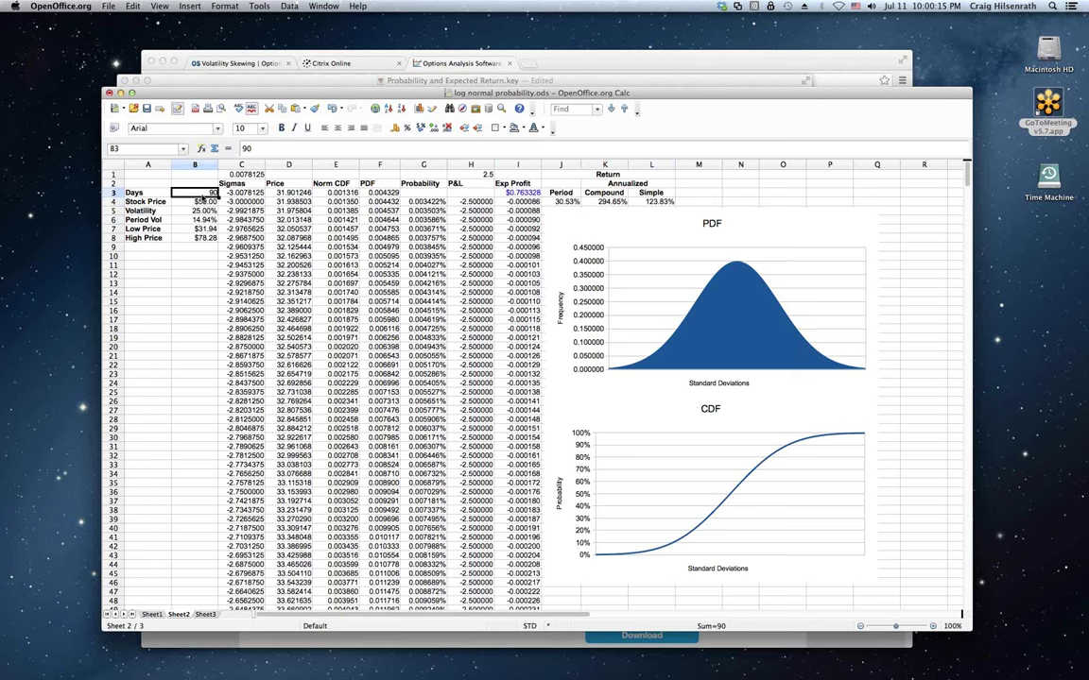
pyautogui.write('45')
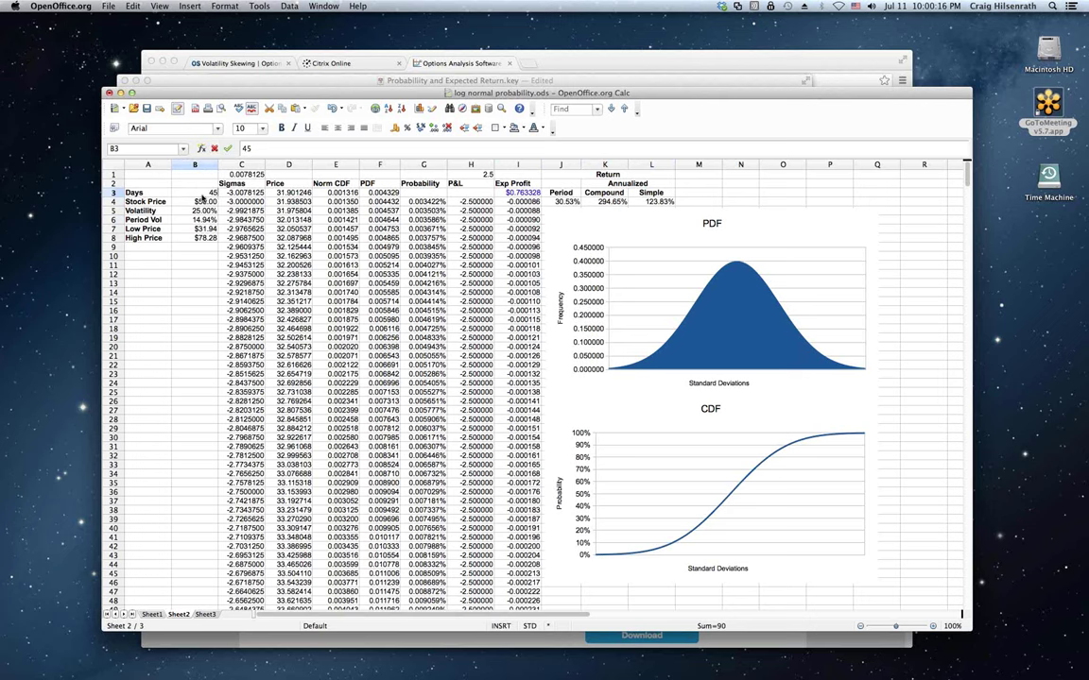
pyautogui.click(485, 176)
pyautogui.write('1.')
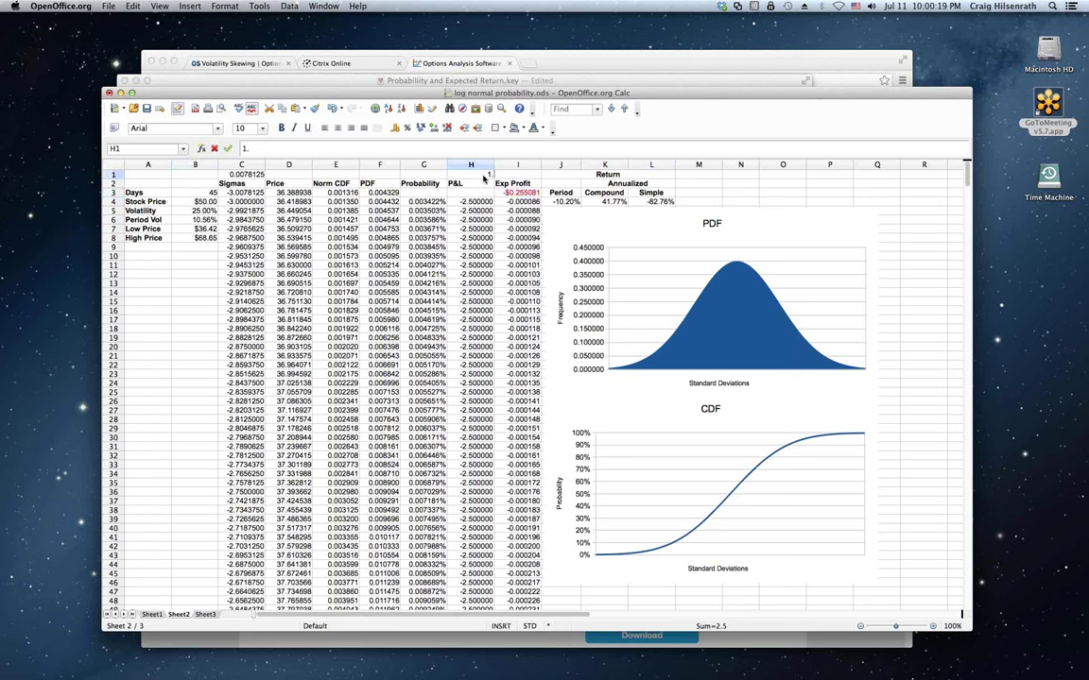
pyautogui.write('85')
pyautogui.press('Return')
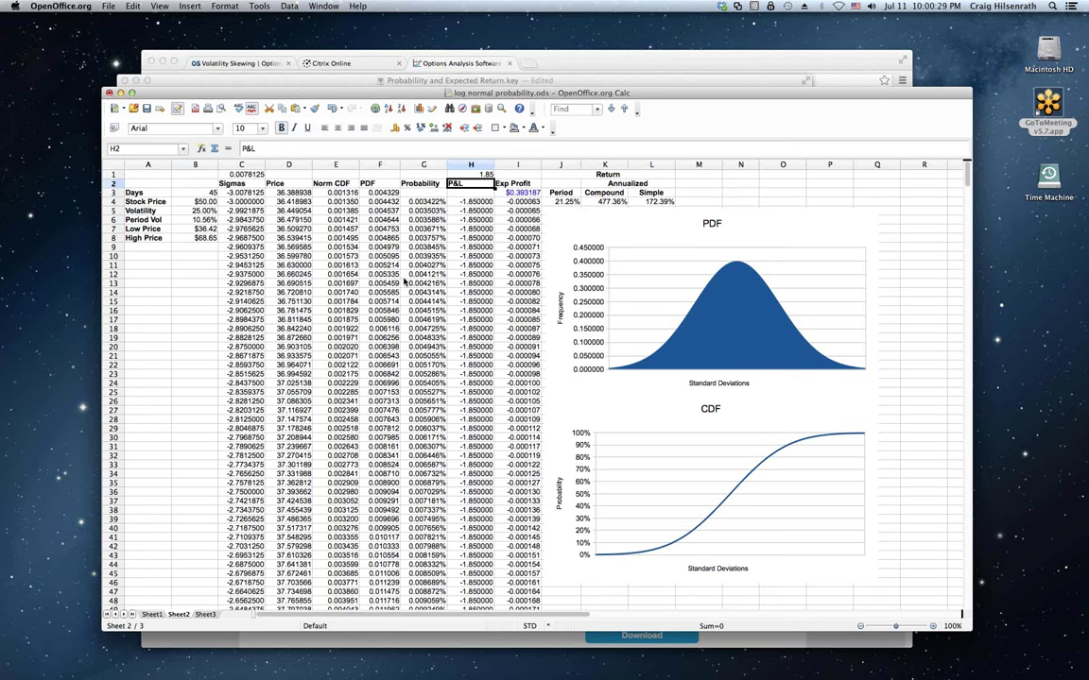
pyautogui.click(247, 201)
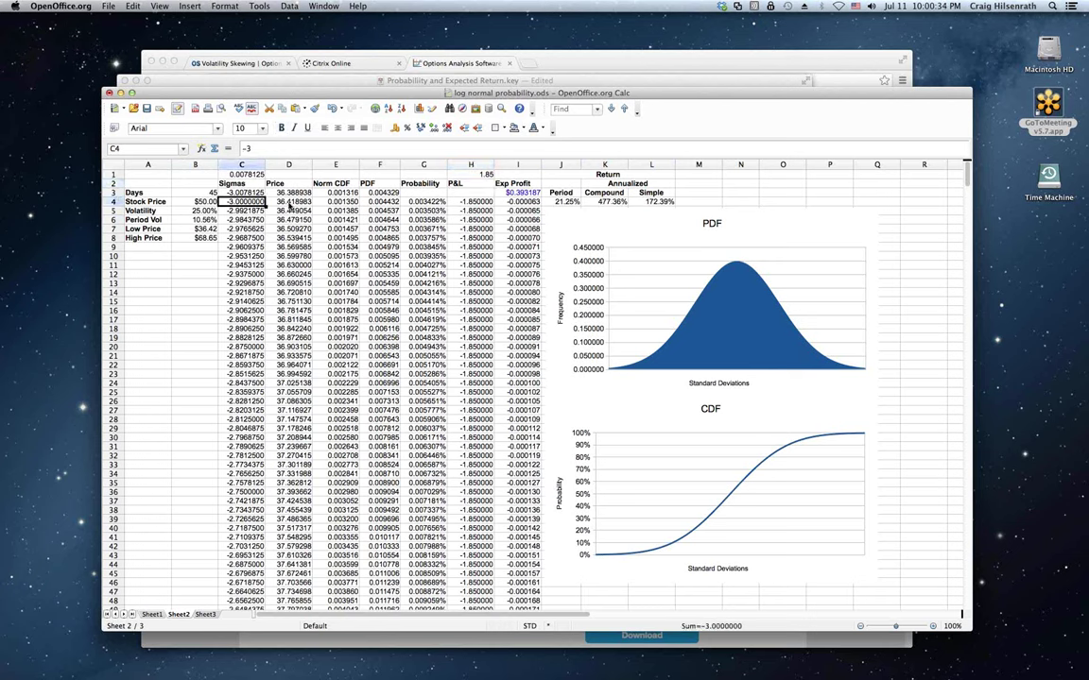
pyautogui.click(342, 202)
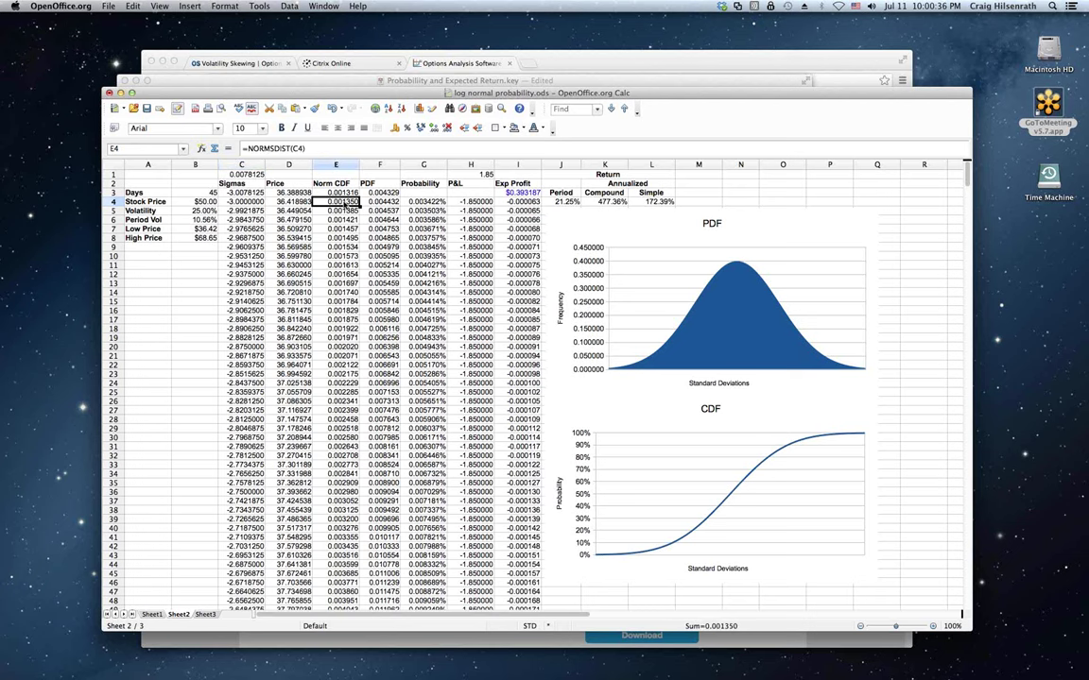
pyautogui.press('Right')
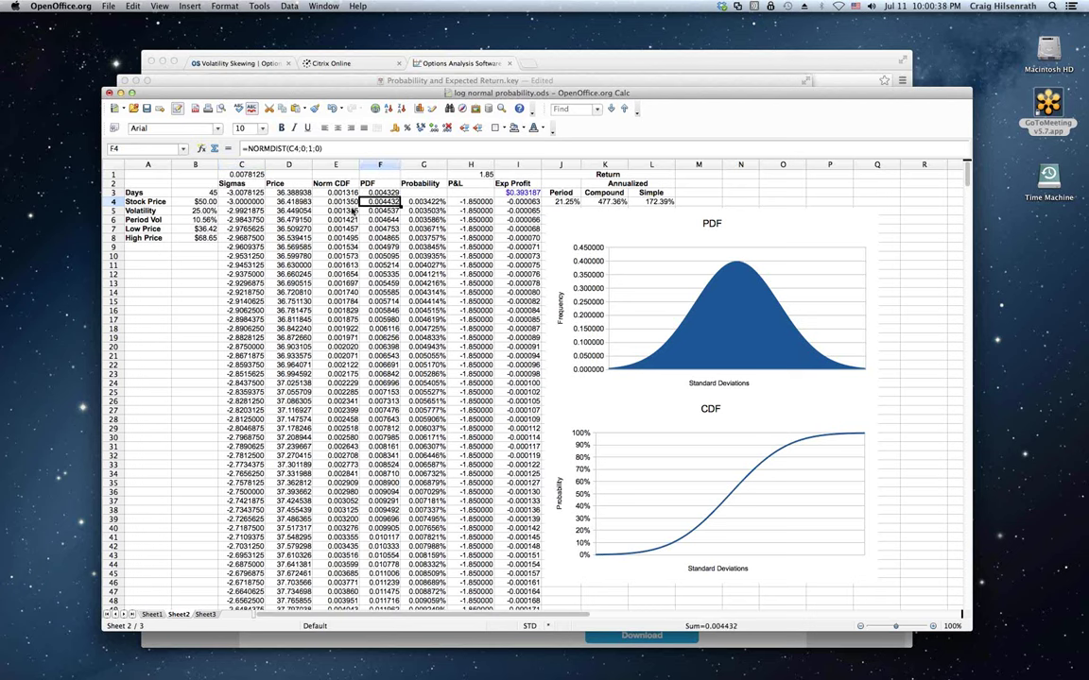
pyautogui.click(428, 204)
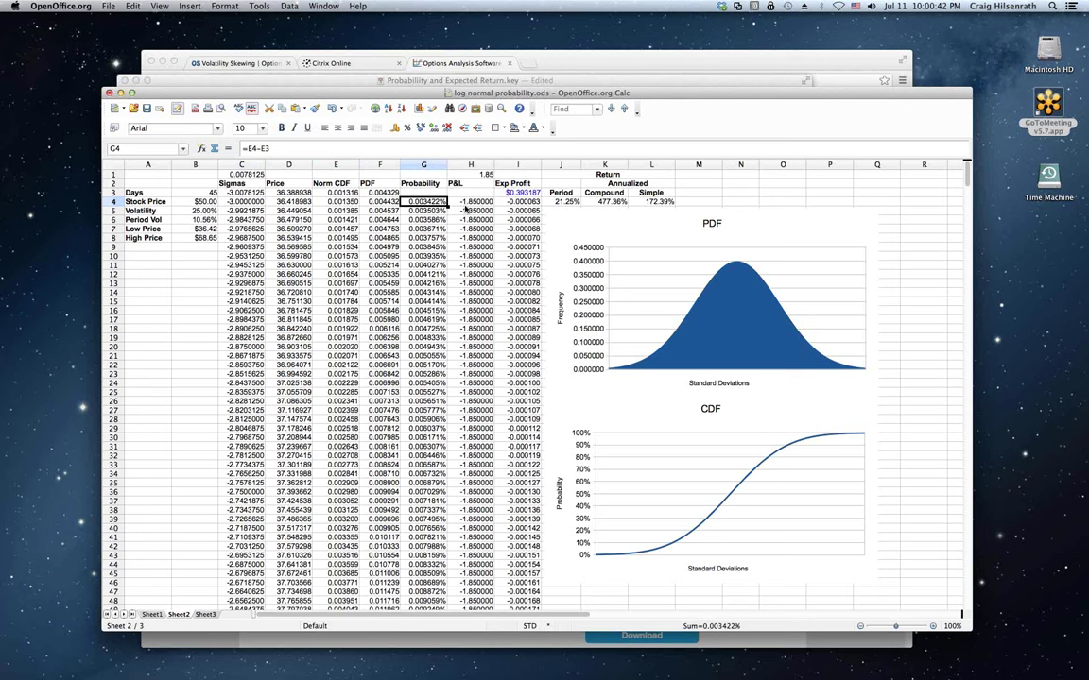
pyautogui.click(465, 204)
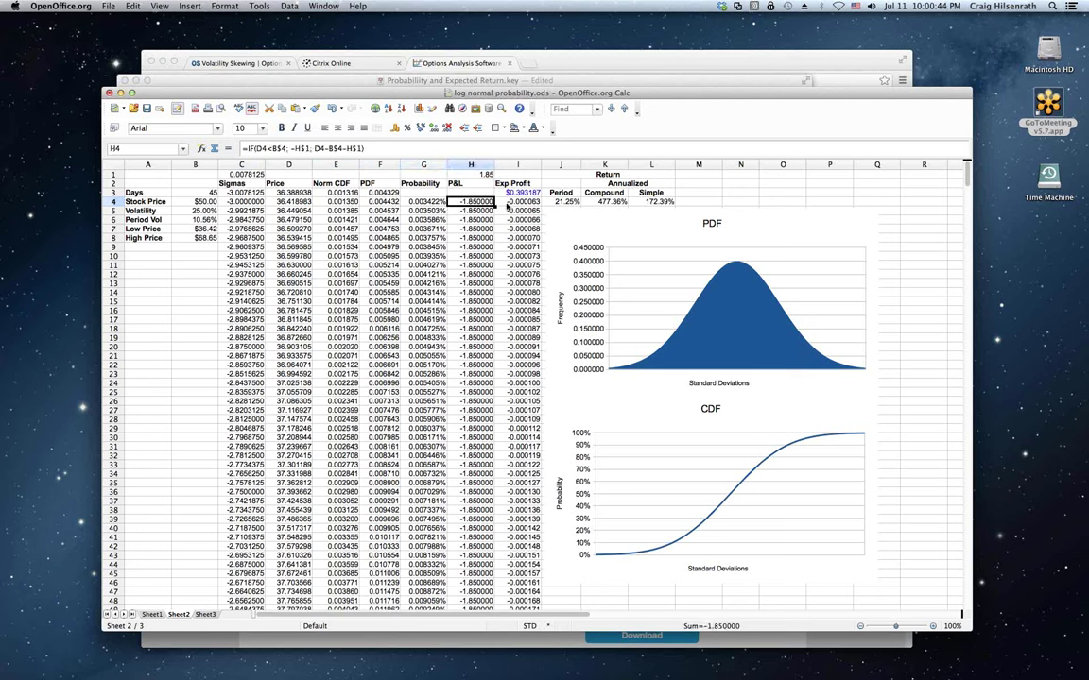
pyautogui.click(500, 203)
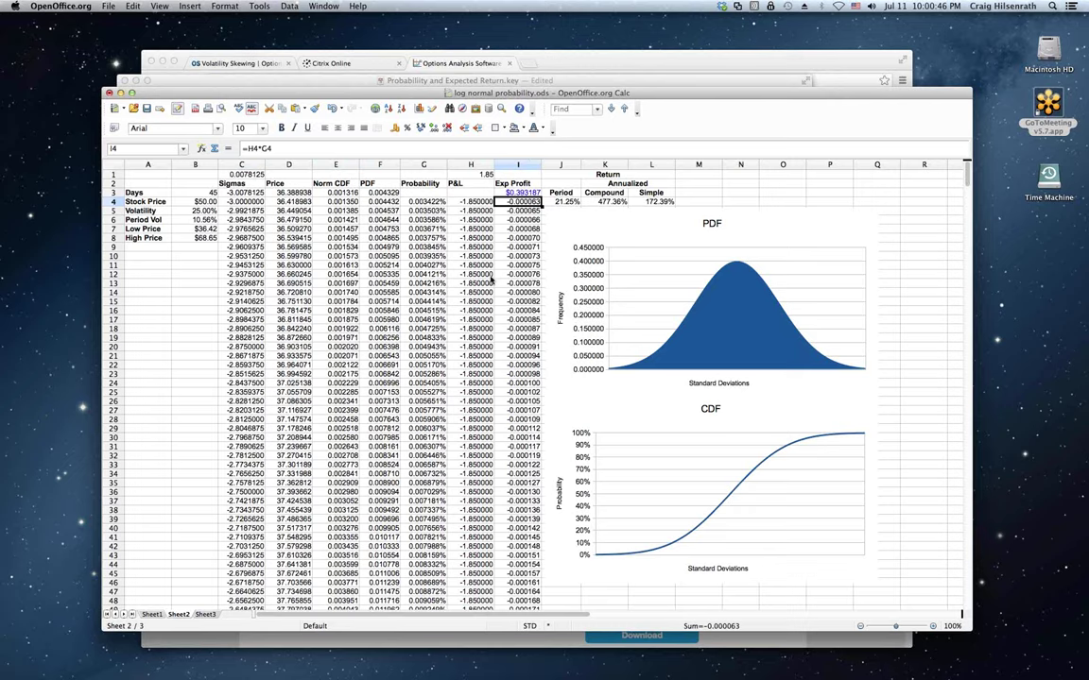
pyautogui.hotkey('ctrl', 'Down')
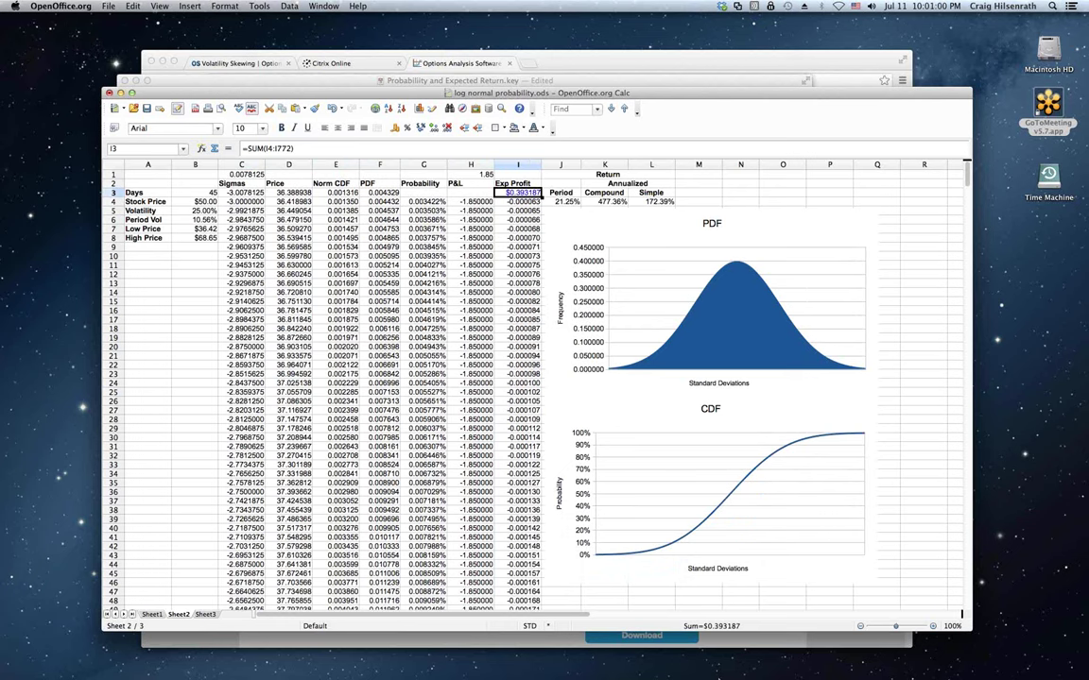
pyautogui.moveTo(704, 677)
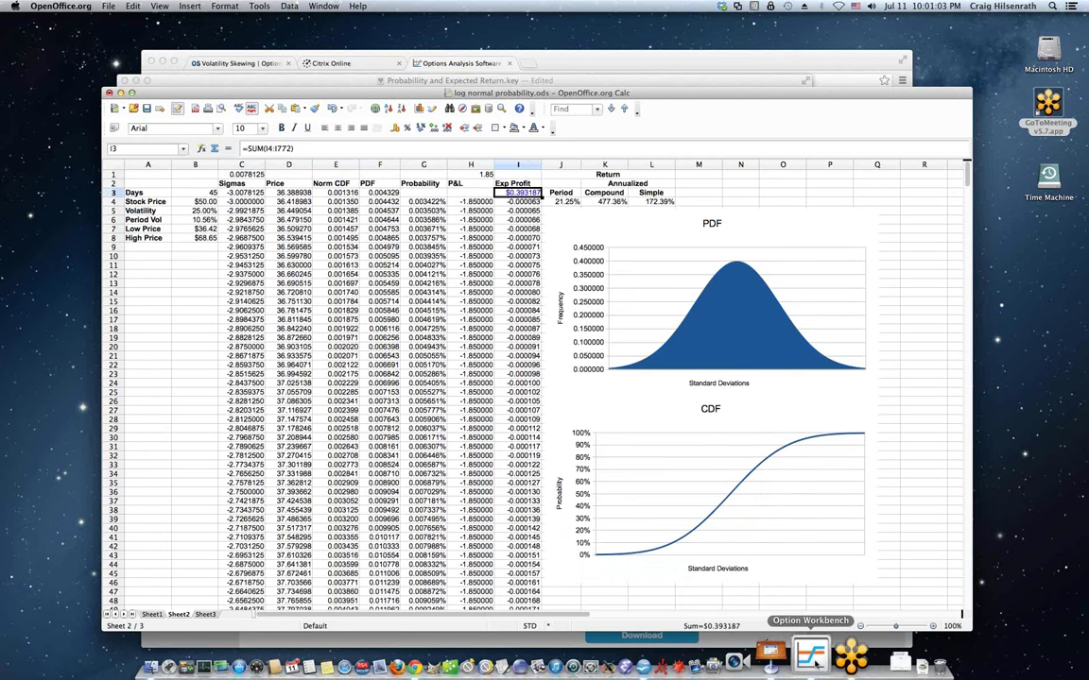
# Step: In Option Workbench, set the $SPX charts' time frame to 3 yrs
pyautogui.click(815, 661)
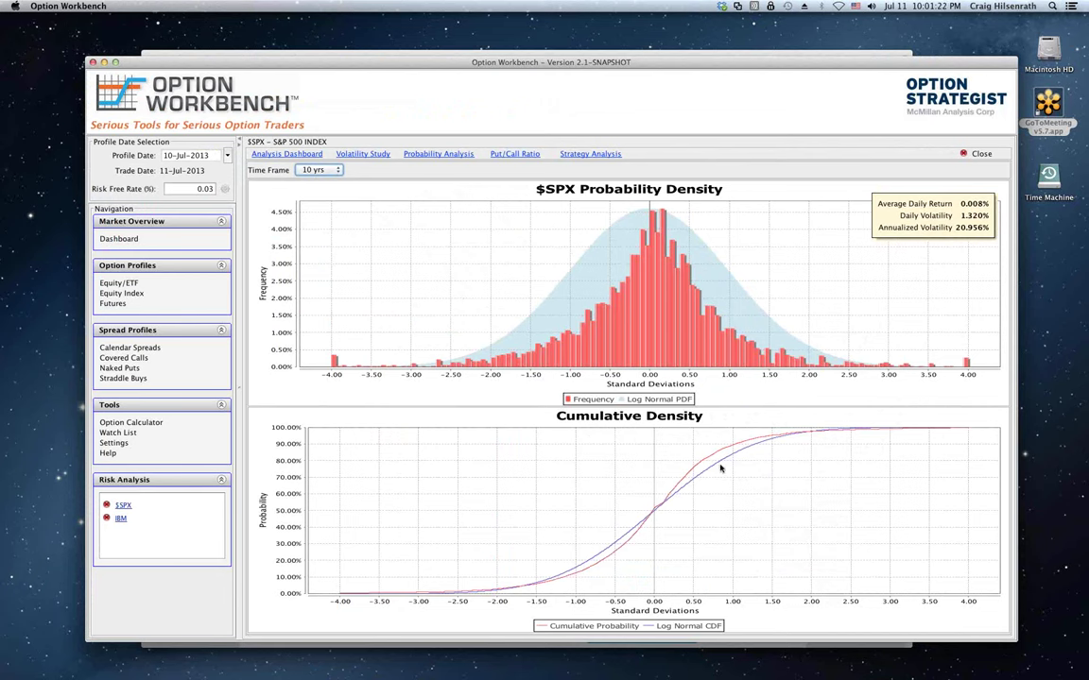
pyautogui.click(326, 170)
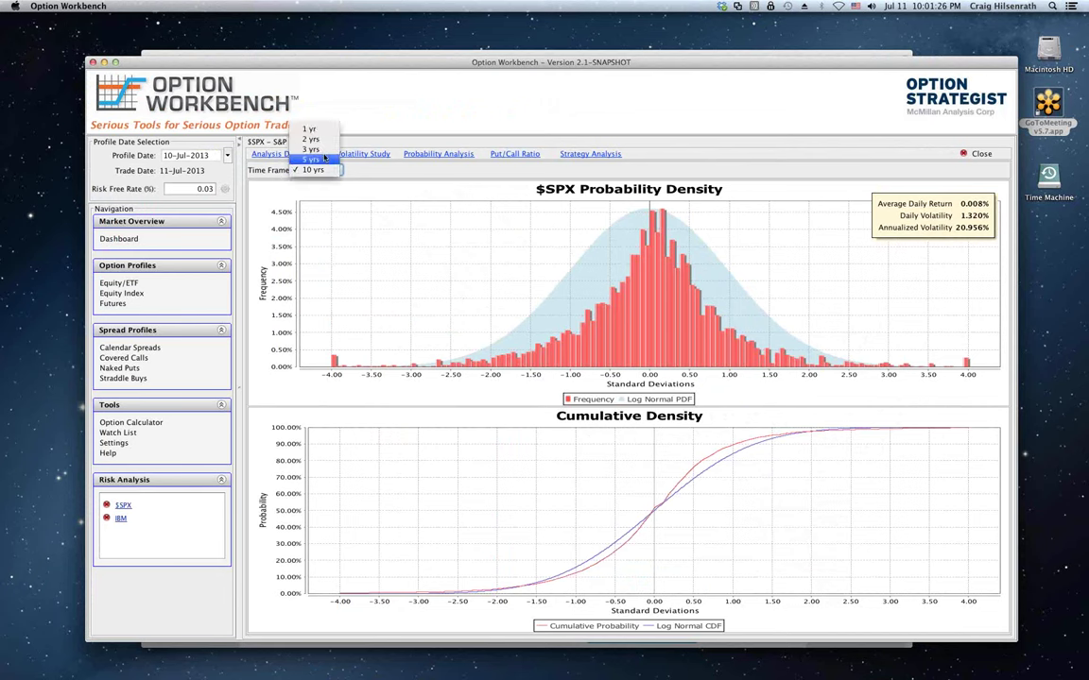
pyautogui.click(324, 154)
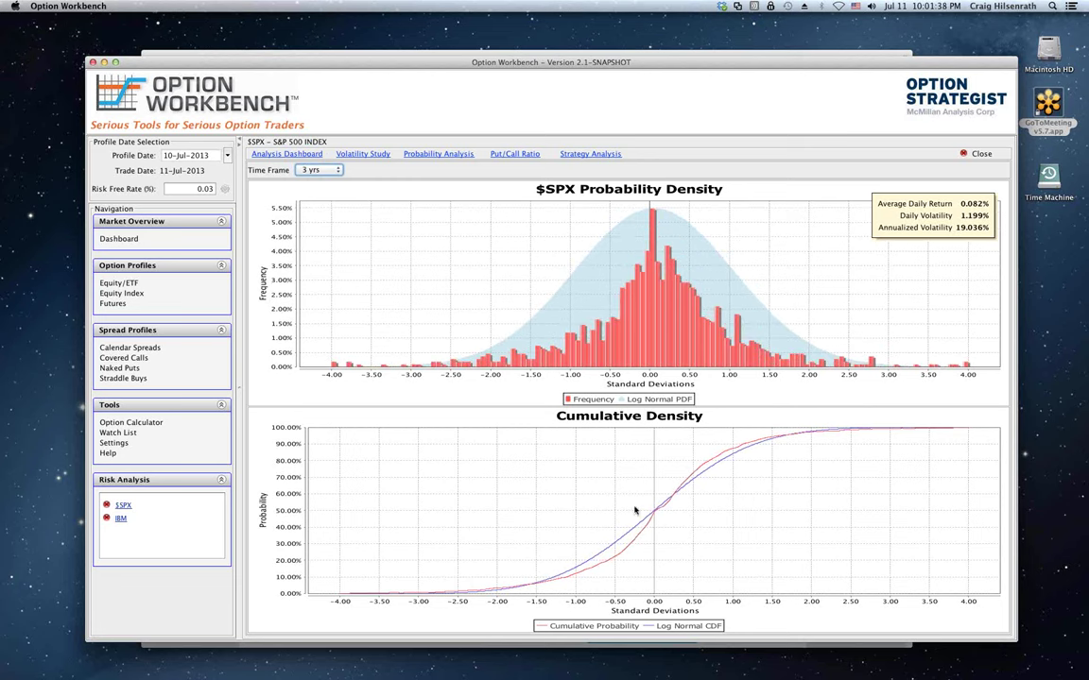
# Step: Show IBM's probability density charts and set their time frame to 3 yrs
pyautogui.click(121, 520)
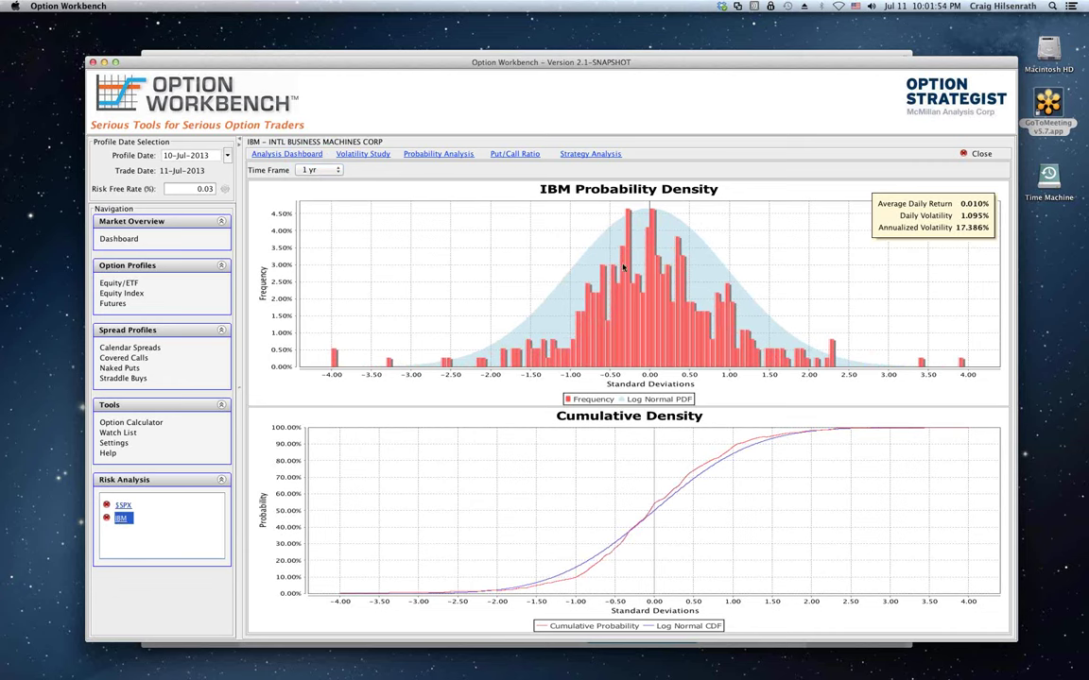
pyautogui.click(316, 171)
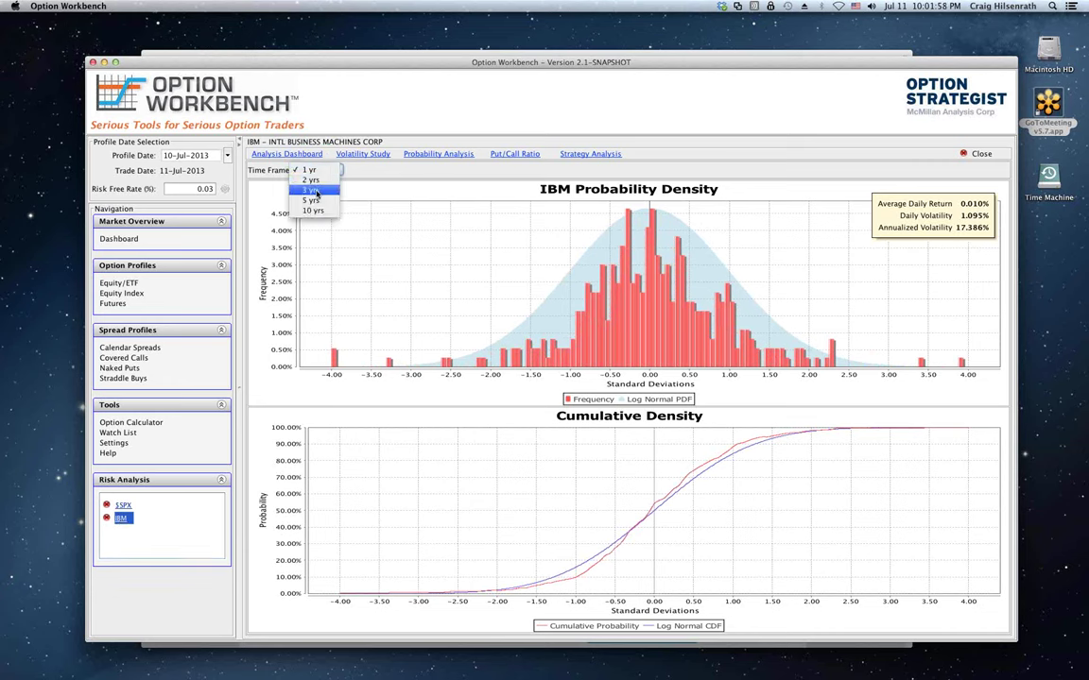
pyautogui.click(317, 192)
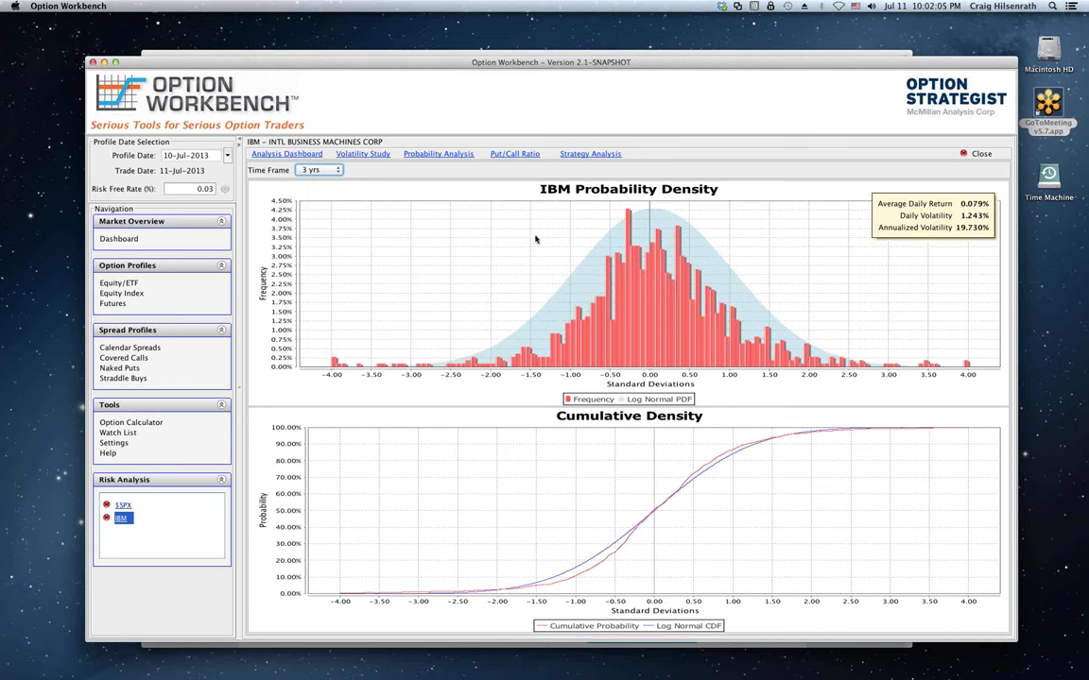
pyautogui.click(604, 157)
# Step: Sort IBM's covered writes by A Exp Rtn, widening it; the 190 leads at 170.60%
pyautogui.click(593, 157)
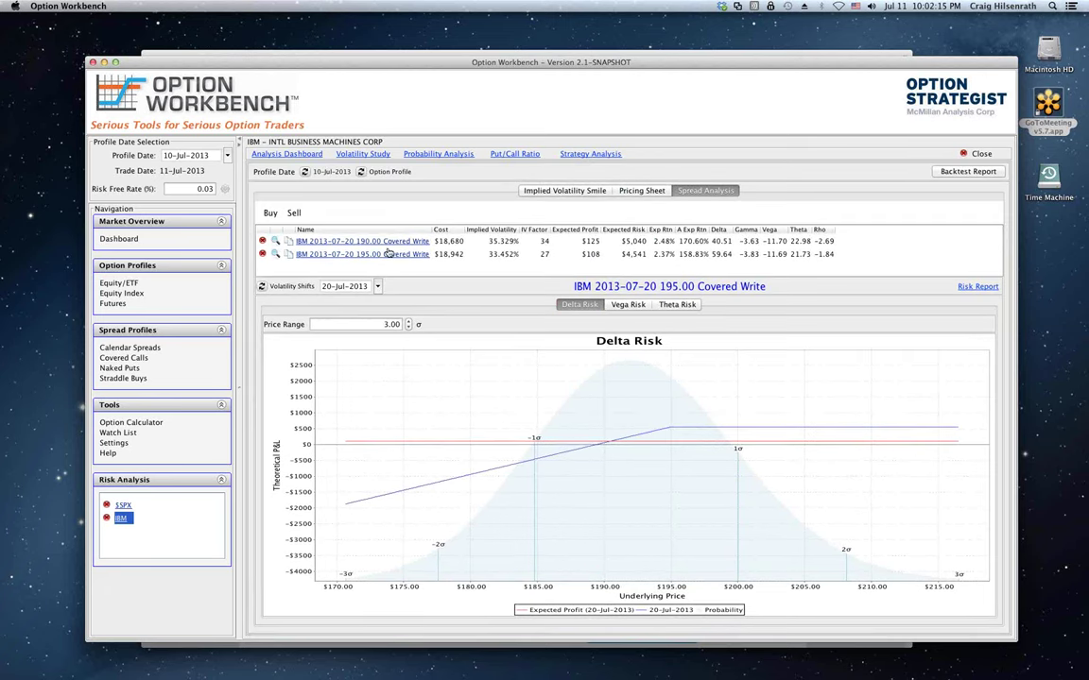
pyautogui.click(700, 233)
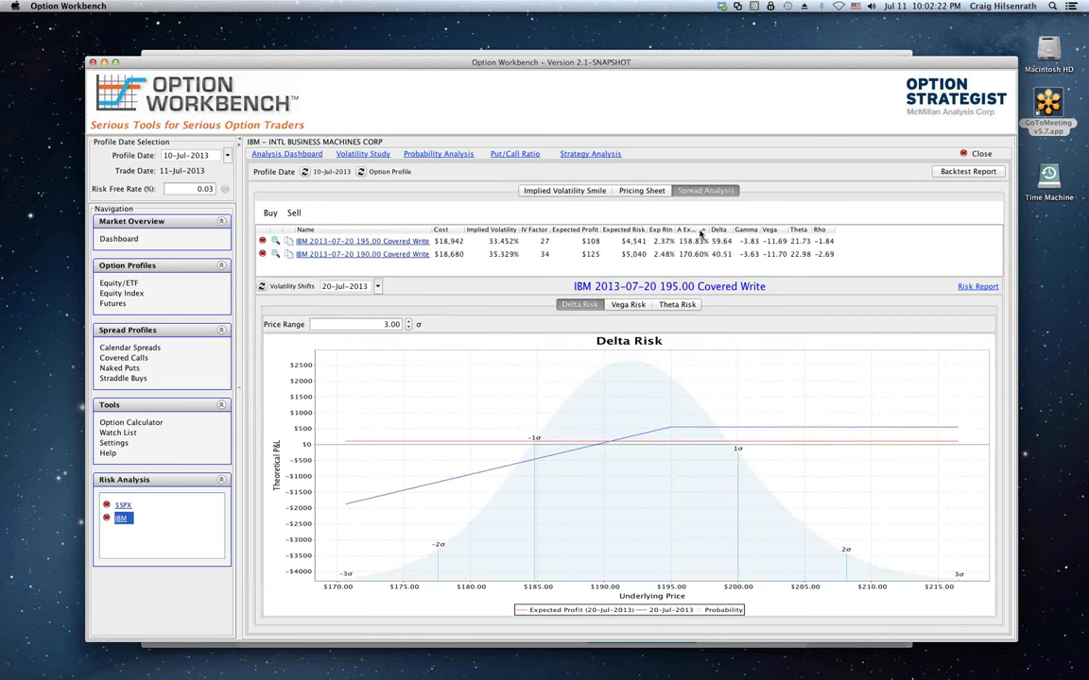
pyautogui.moveTo(709, 230); pyautogui.dragTo(723, 230)
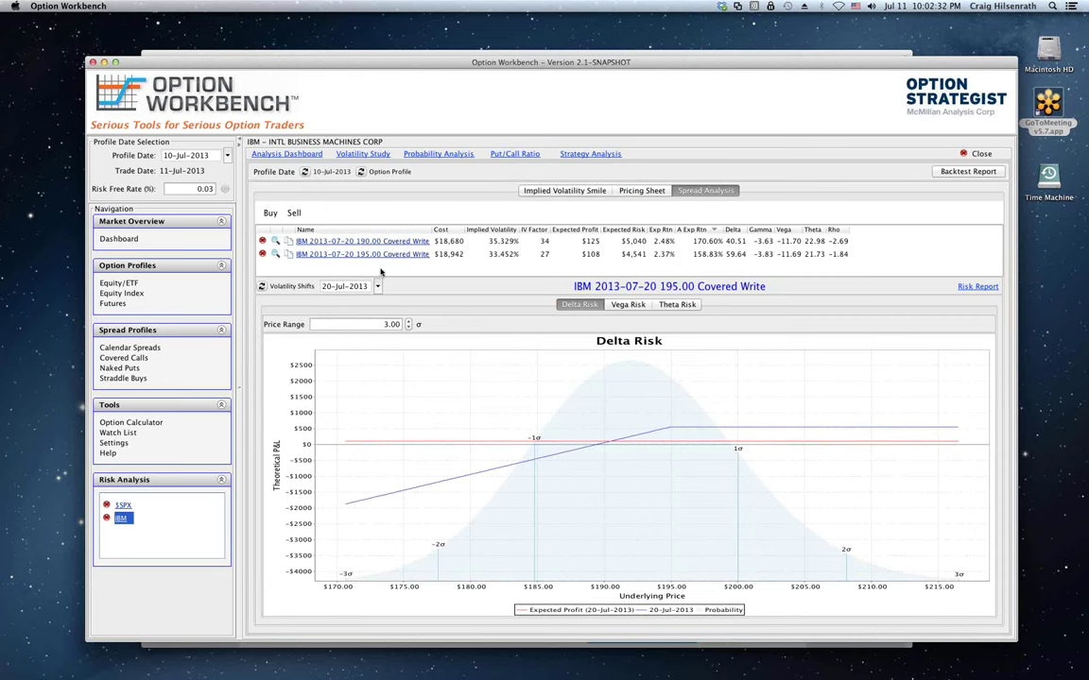
# Step: Apply a 3-yr Fat Tail CDF to the 195.00 covered write, raising it to 303.32% annualized
pyautogui.click(273, 290)
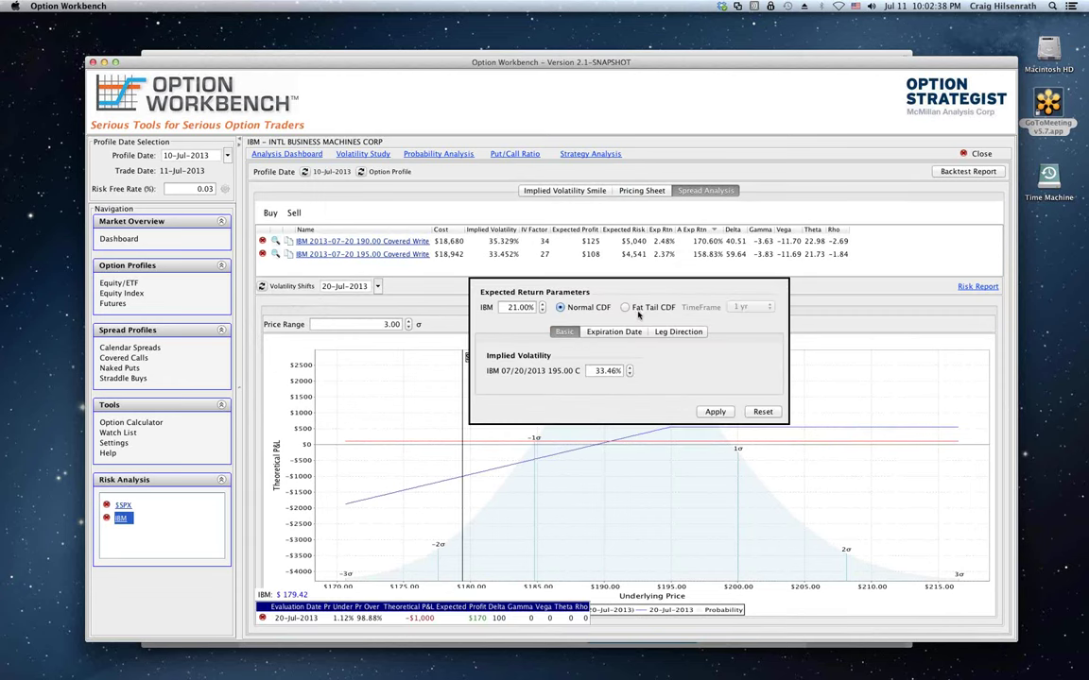
pyautogui.click(635, 308)
pyautogui.click(751, 307)
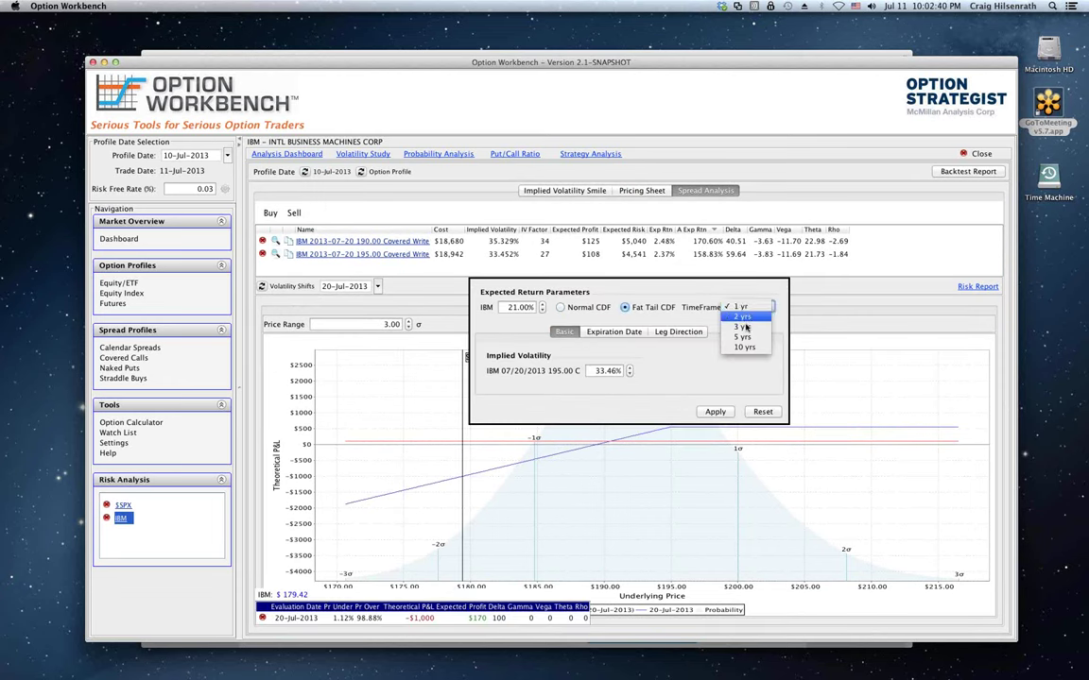
pyautogui.click(746, 328)
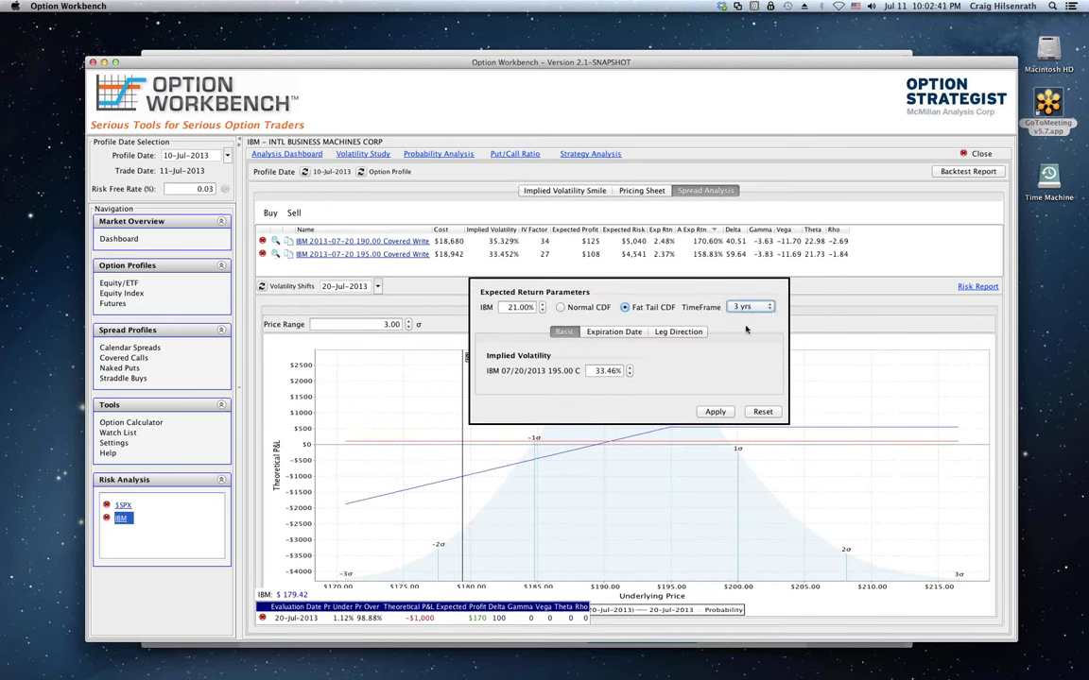
pyautogui.click(715, 412)
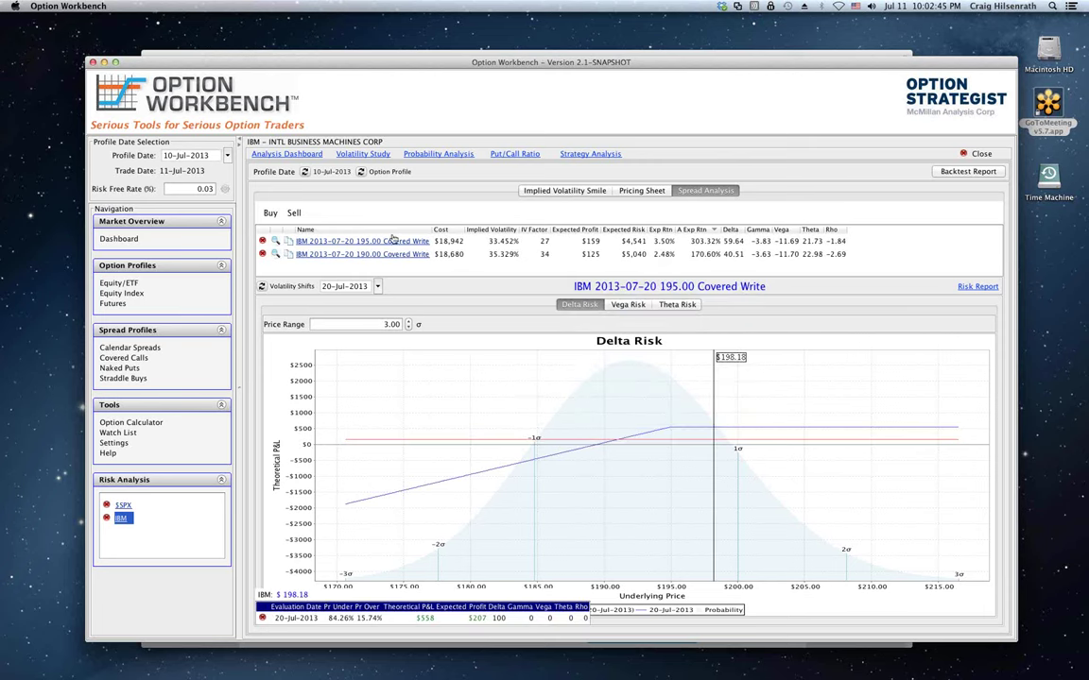
pyautogui.click(326, 242)
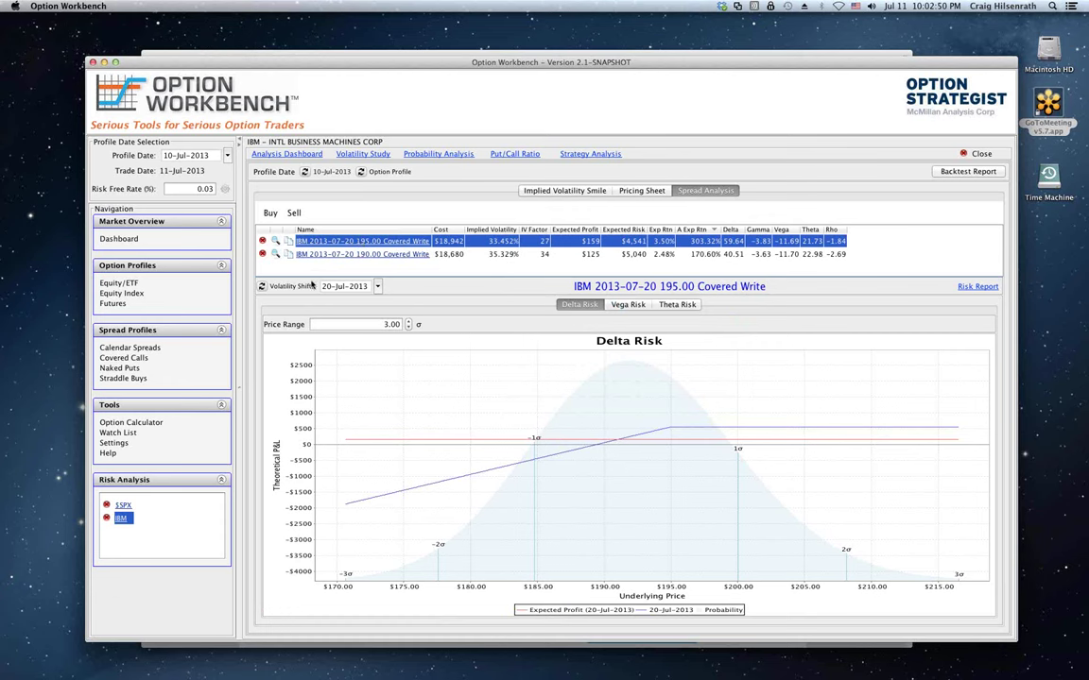
# Step: Apply the 3-yr Fat Tail CDF to the 190.00 covered write: $175 profit, 298.68% annualized
pyautogui.click(287, 287)
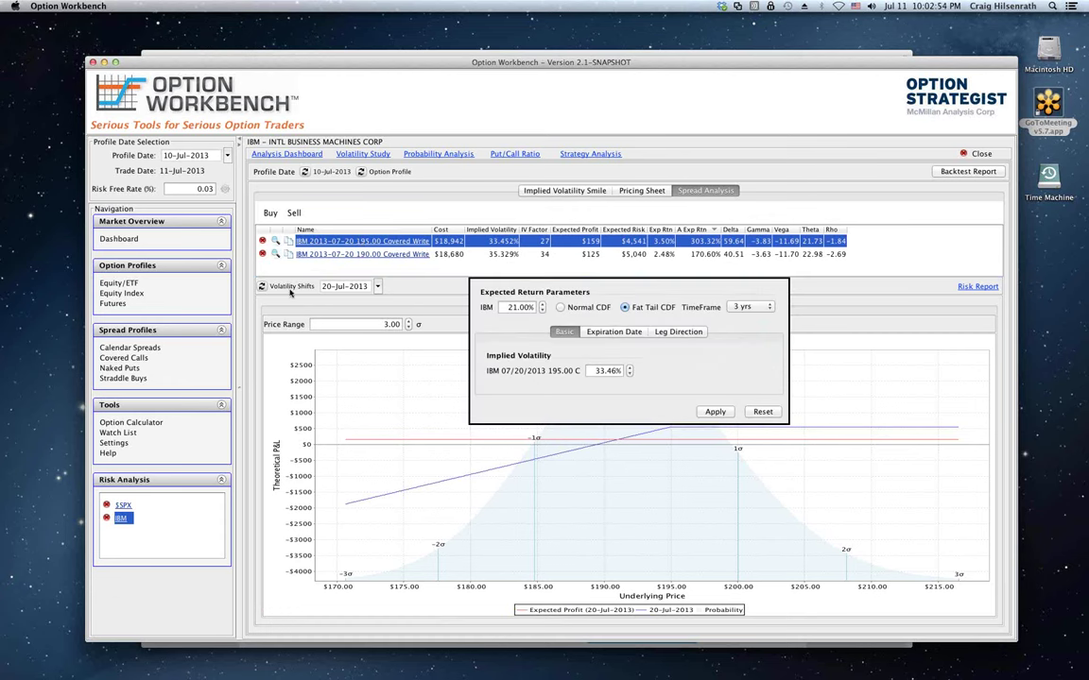
pyautogui.click(326, 257)
pyautogui.click(327, 255)
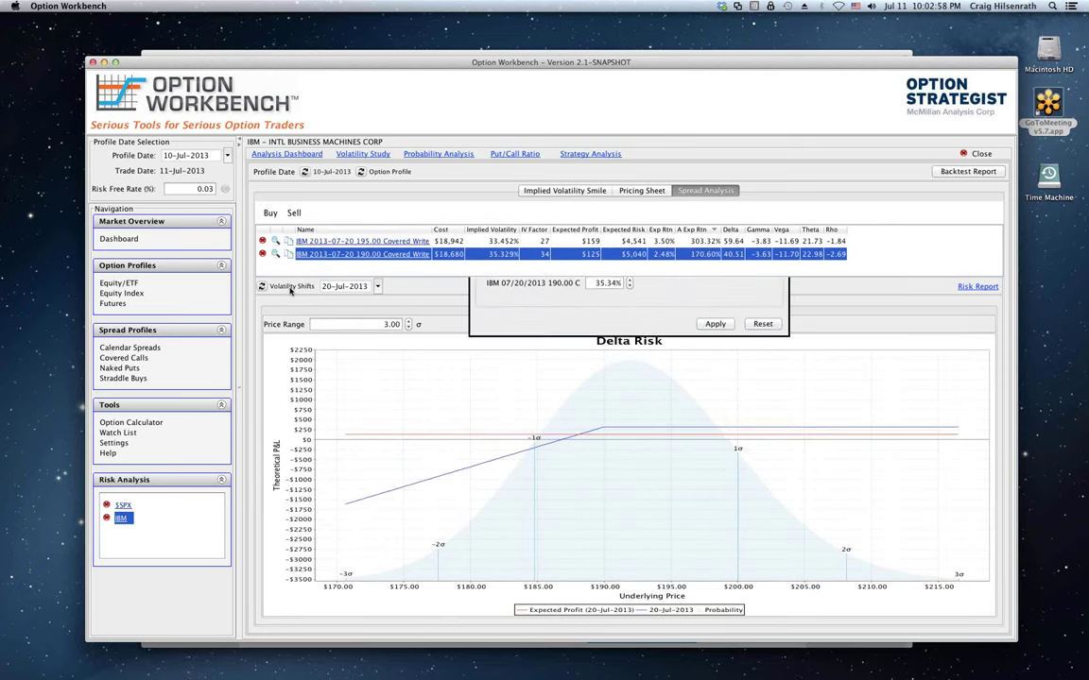
pyautogui.click(751, 307)
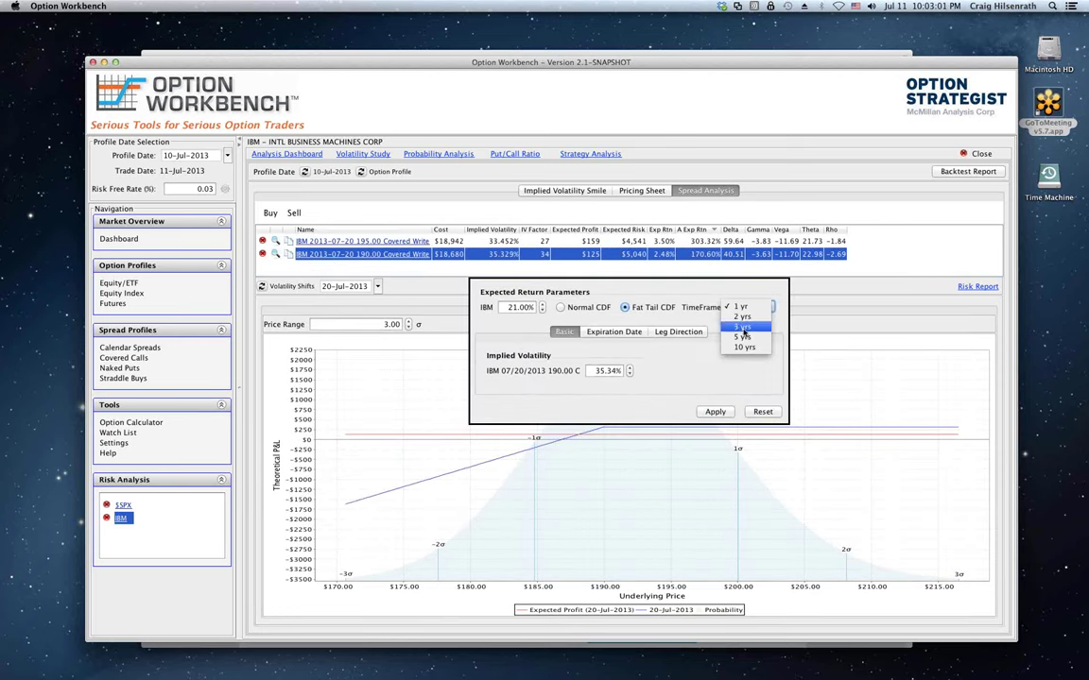
pyautogui.click(741, 326)
pyautogui.click(715, 412)
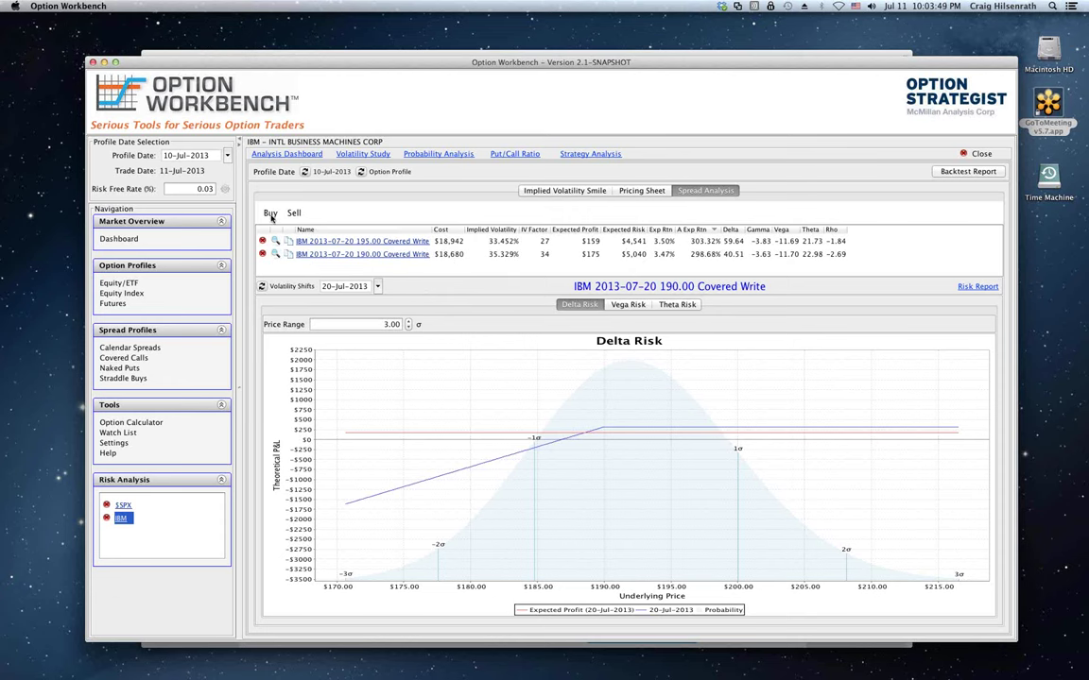
# Step: Start a calendar spread with the near expiration set to 07/20/2013
pyautogui.click(271, 215)
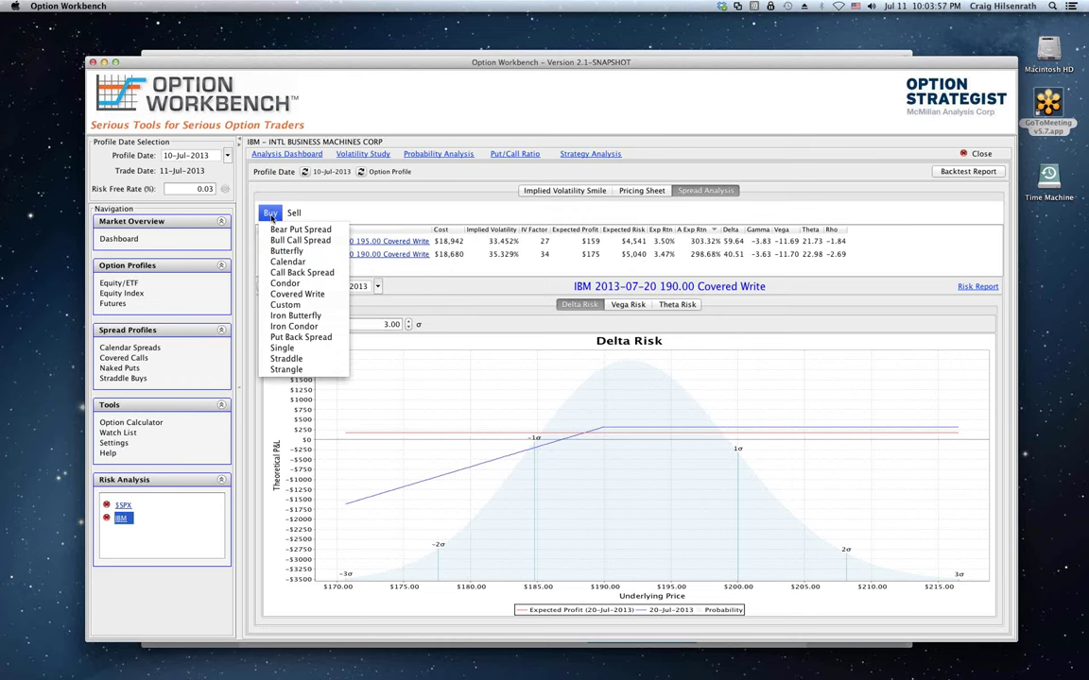
pyautogui.click(293, 263)
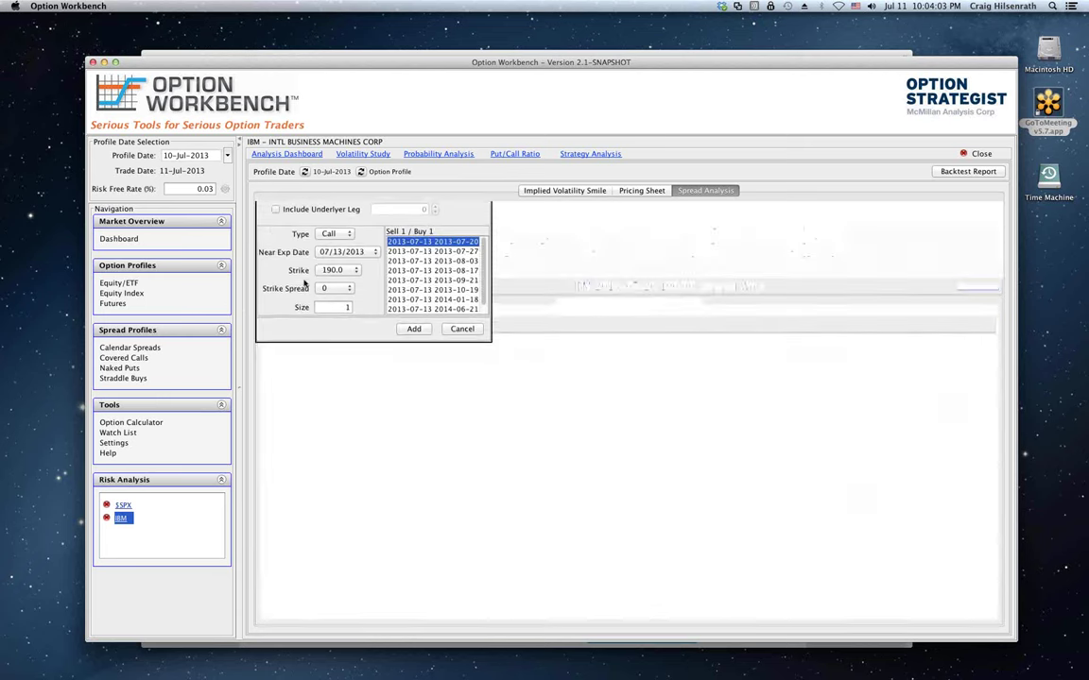
pyautogui.click(326, 281)
pyautogui.click(333, 299)
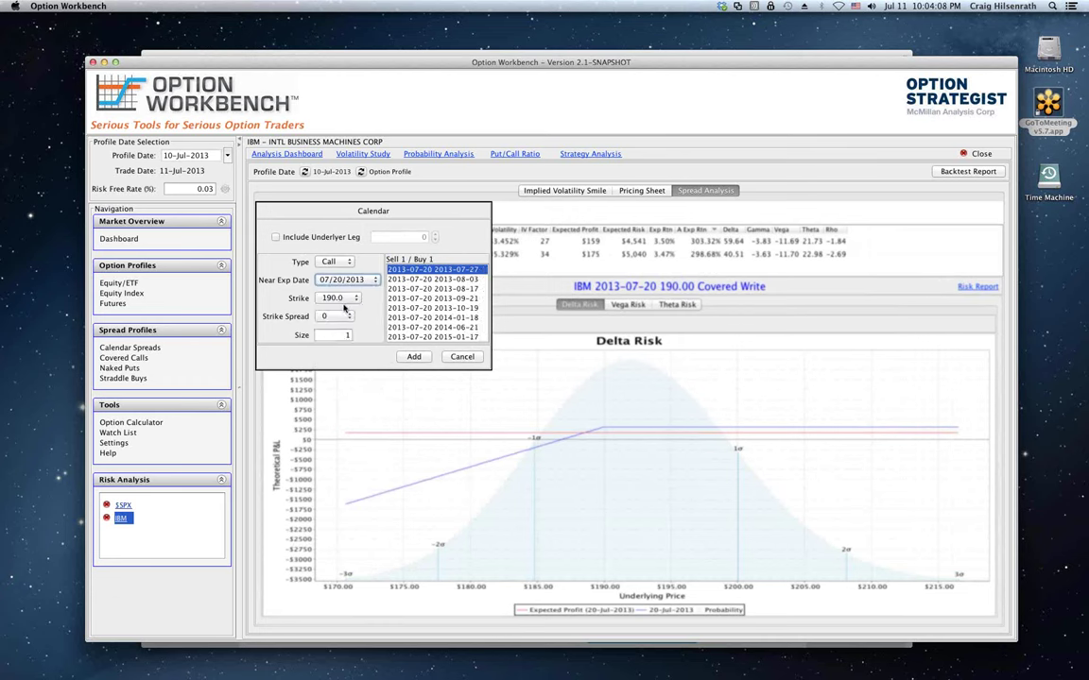
# Step: Add a calendar with strike 185.0, strike spread 15, size 10, expiries 2013-07-20/2014-01-18
pyautogui.click(339, 299)
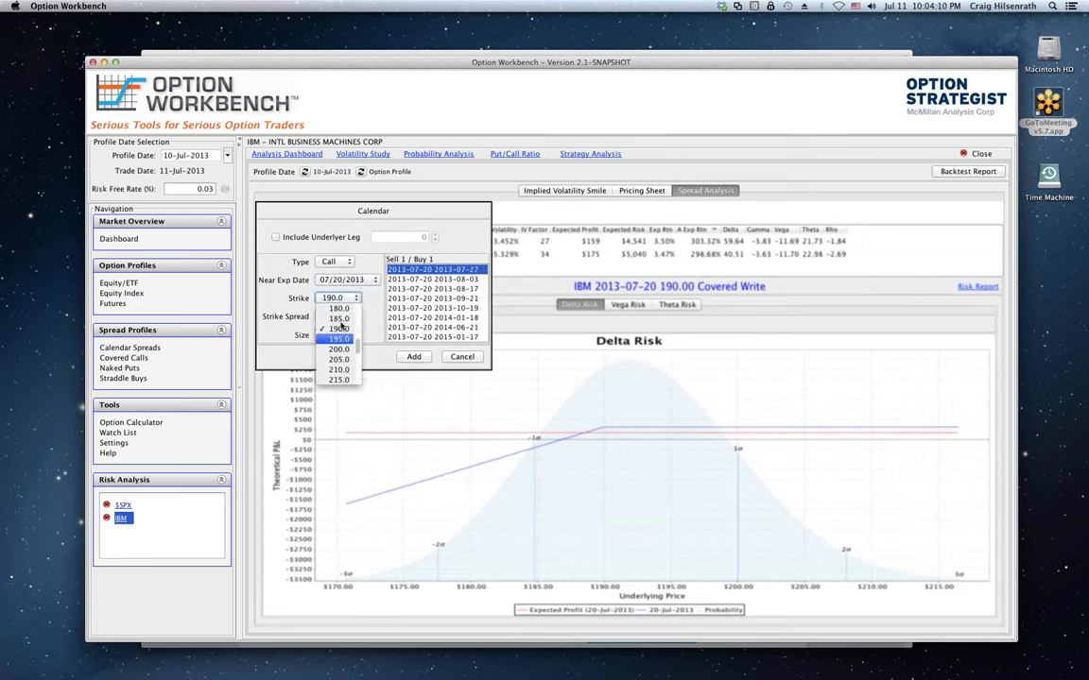
pyautogui.click(338, 319)
pyautogui.click(338, 317)
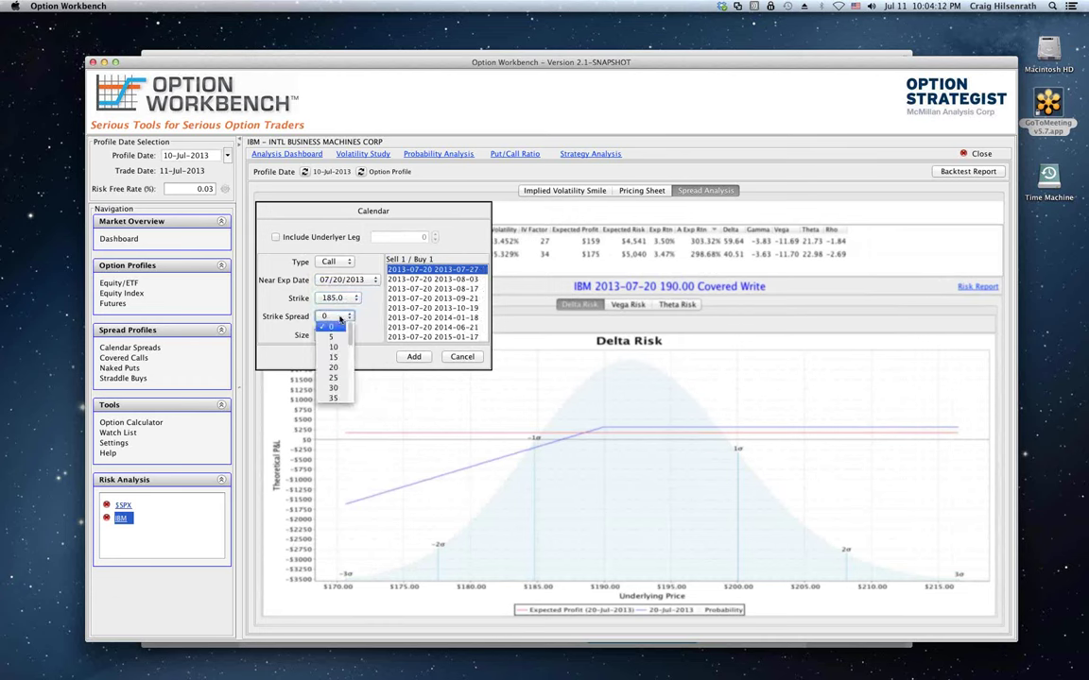
pyautogui.click(333, 358)
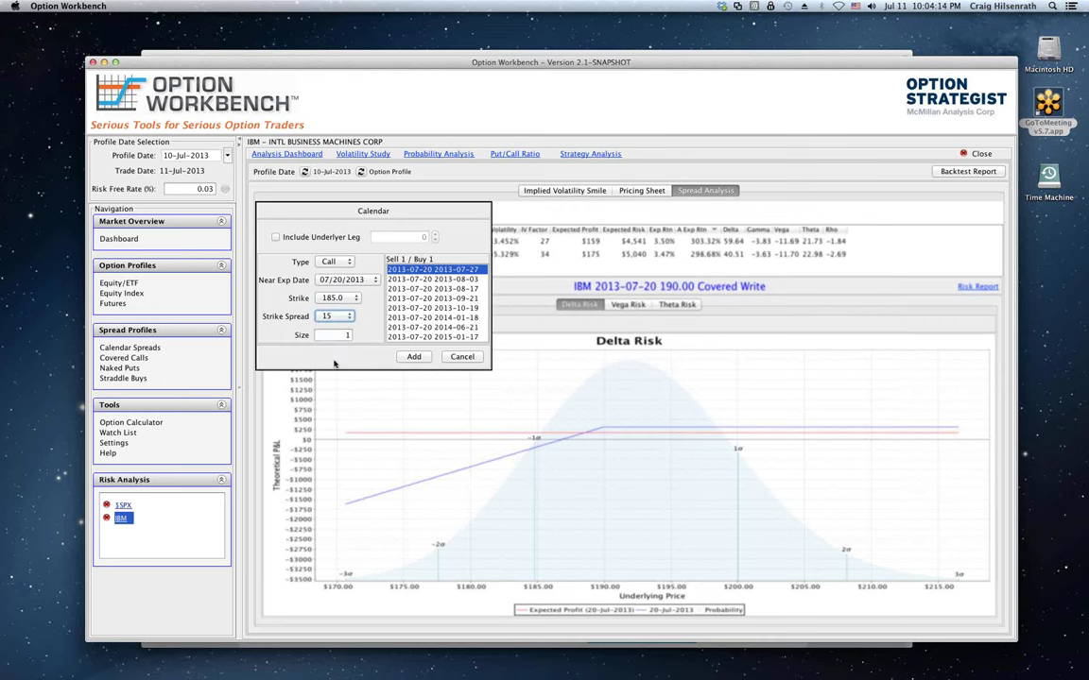
pyautogui.doubleClick(348, 335)
pyautogui.write('10')
pyautogui.click(405, 318)
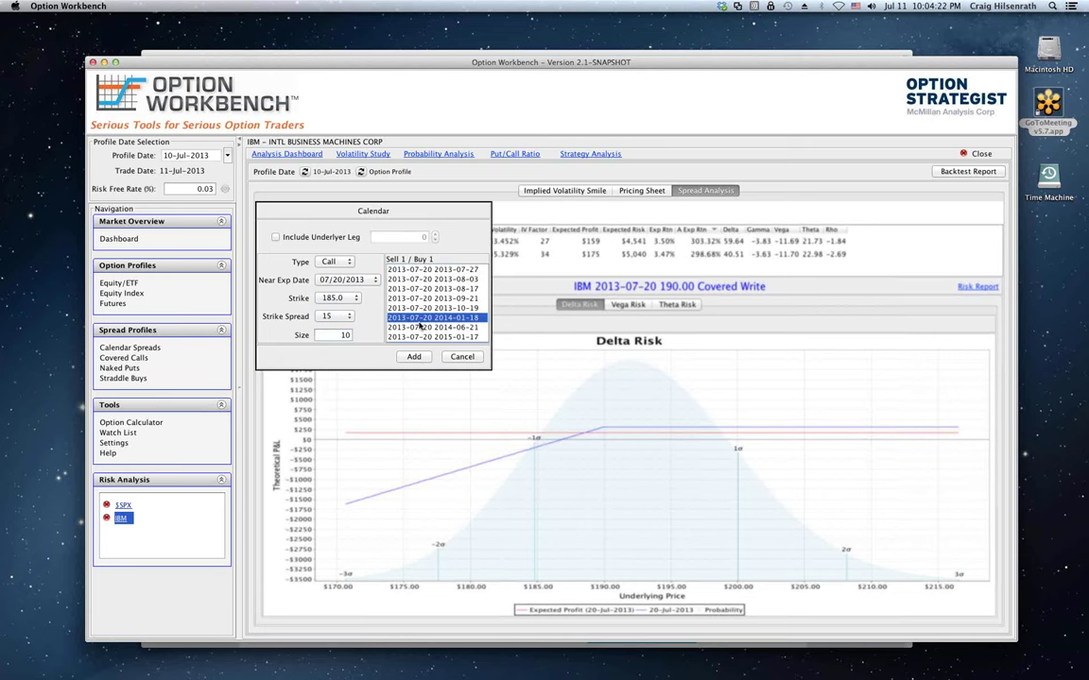
pyautogui.click(421, 357)
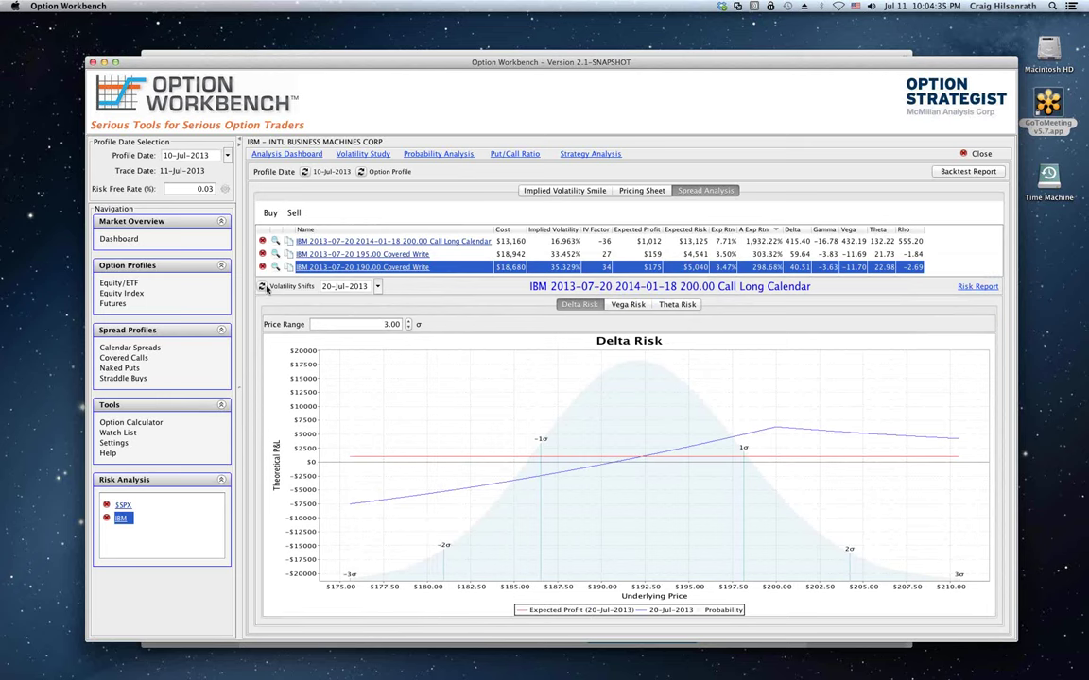
# Step: Apply Fat Tail CDF over 3 yrs, lifting the 200.00 call calendar to $1,109 expected profit
pyautogui.click(263, 287)
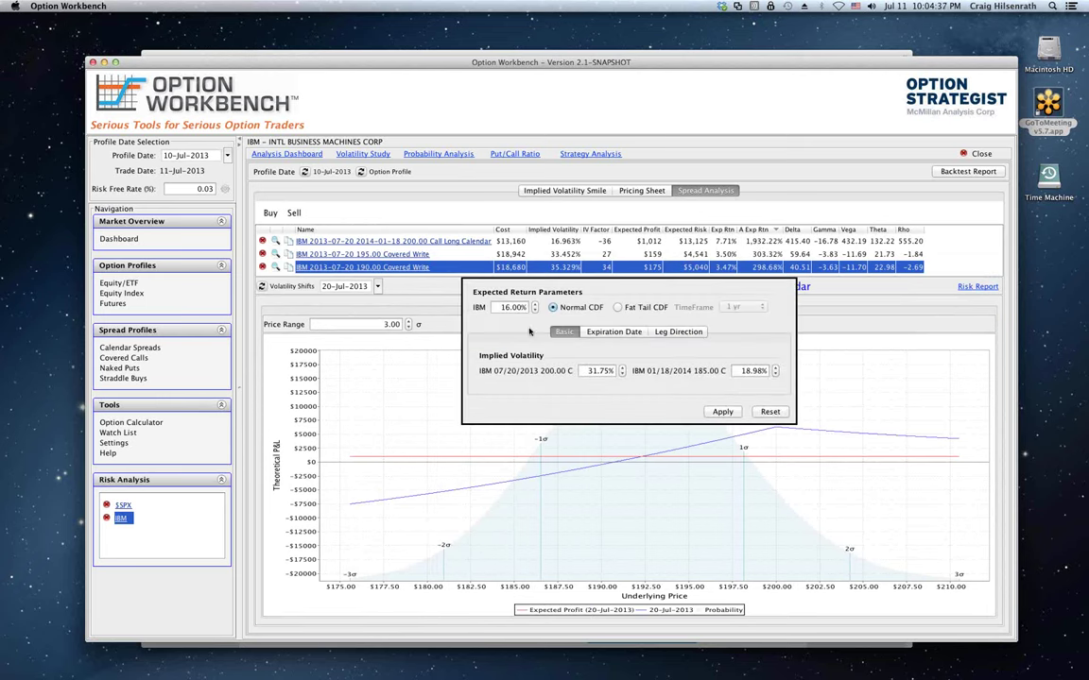
pyautogui.click(640, 308)
pyautogui.click(741, 307)
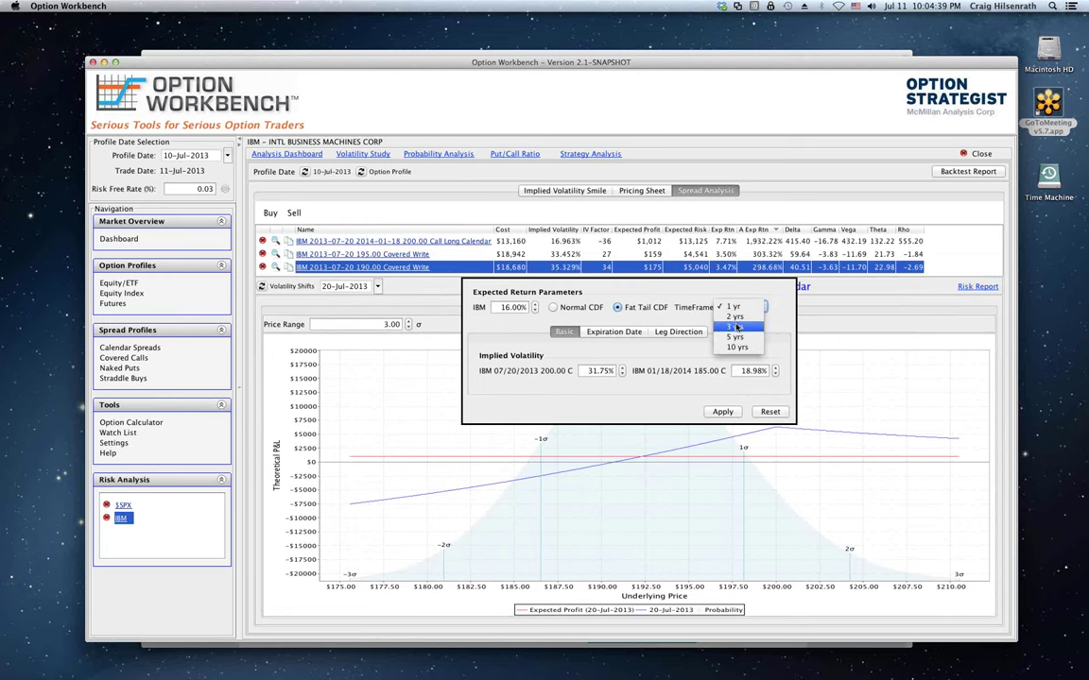
pyautogui.click(740, 333)
pyautogui.click(722, 412)
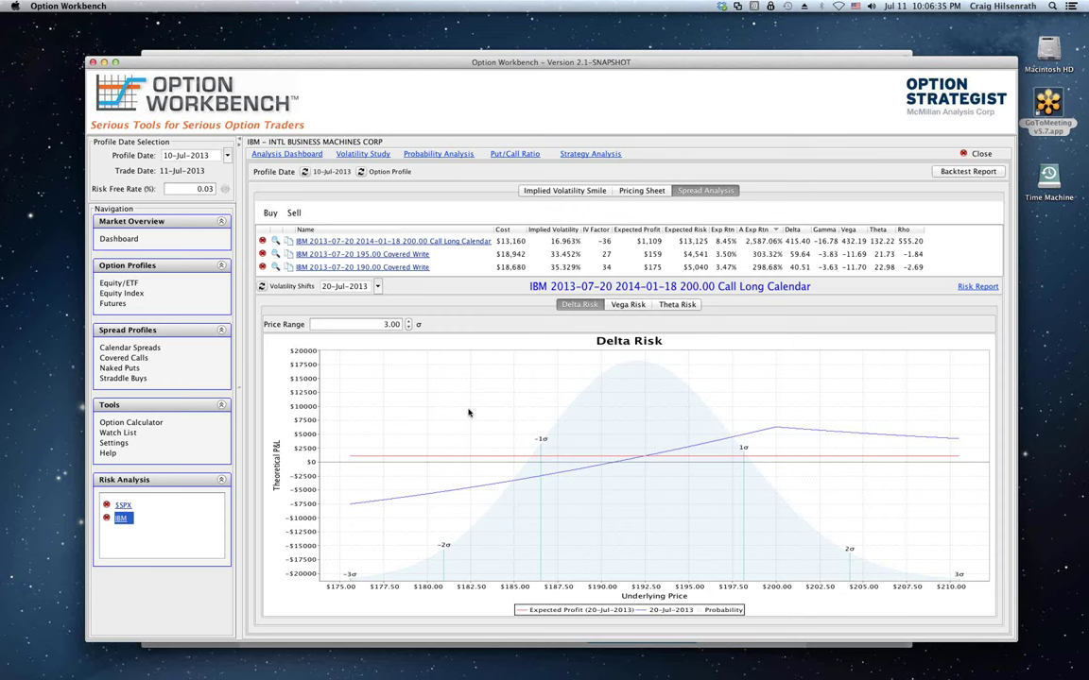
# Step: Show and hide IBM's option profile summary twice with Expected Return Parameters open
pyautogui.click(447, 351)
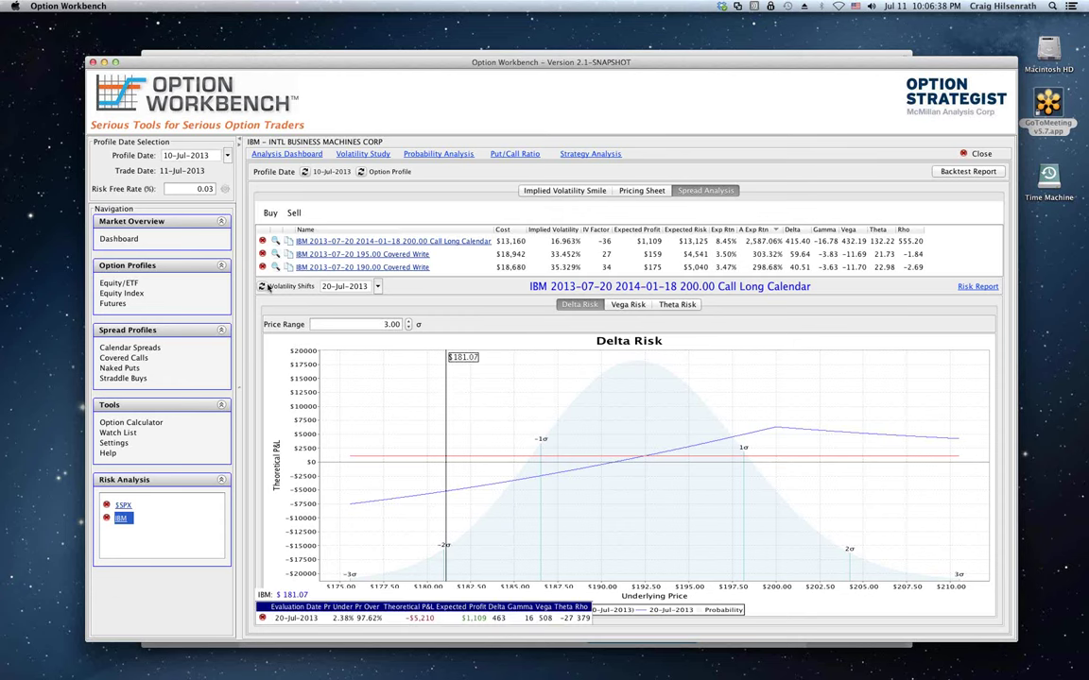
pyautogui.click(265, 287)
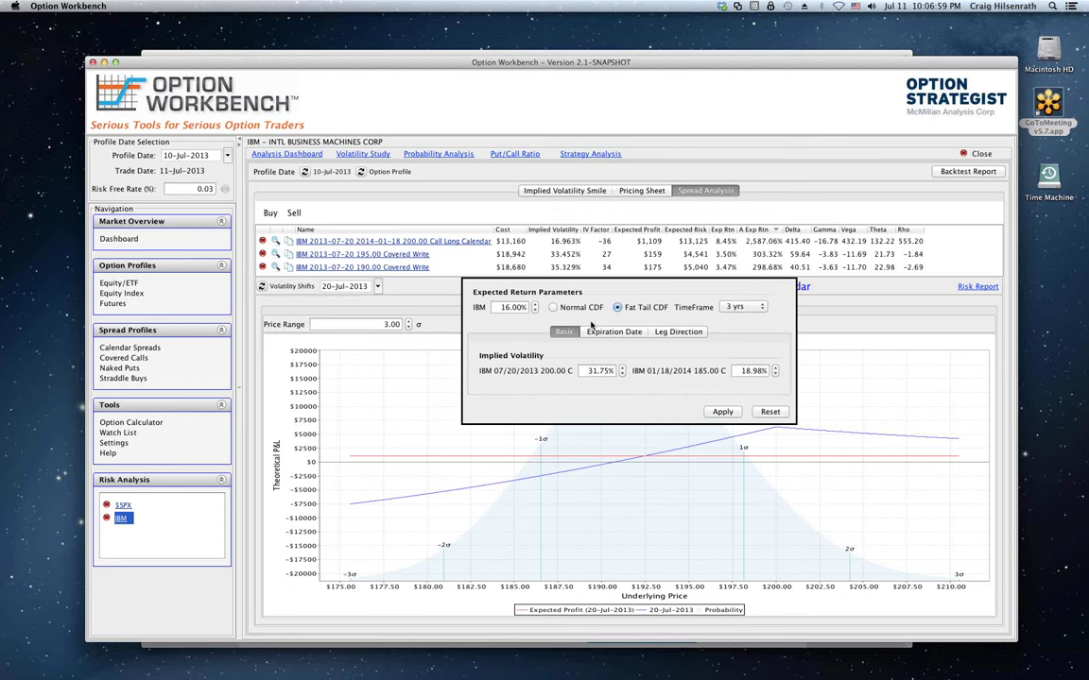
pyautogui.click(365, 173)
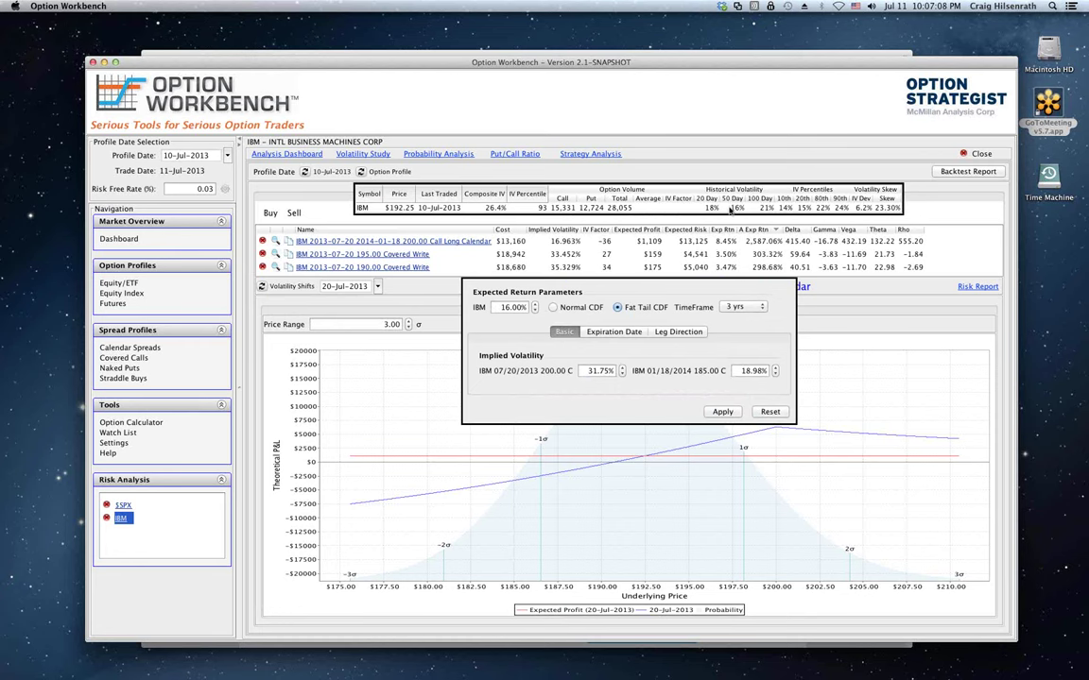
pyautogui.click(373, 173)
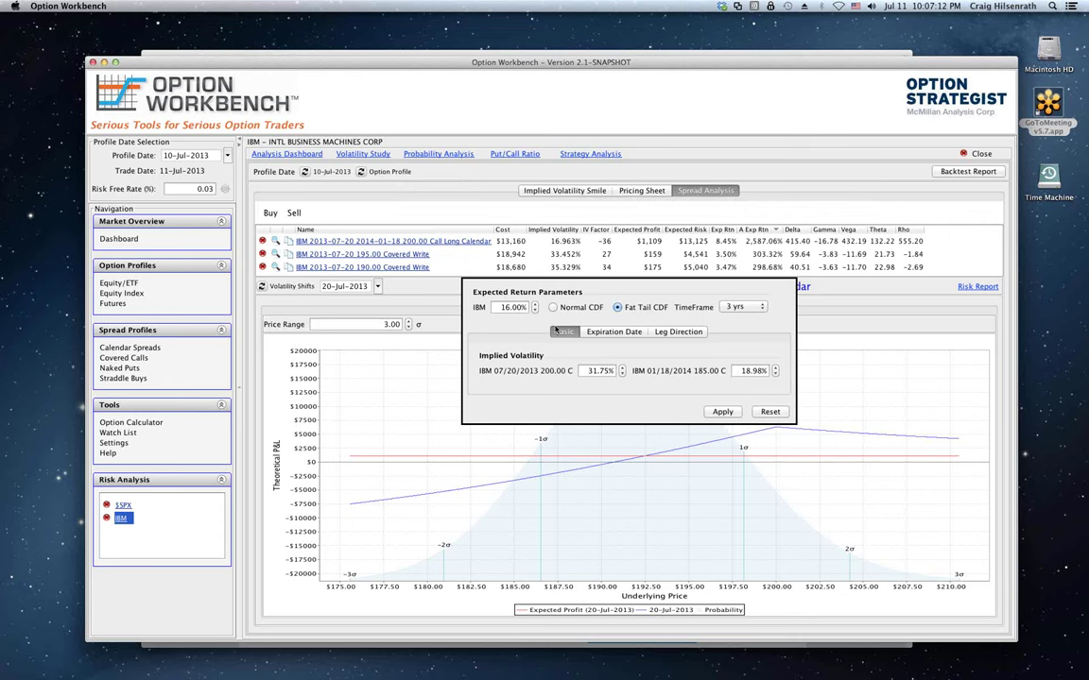
pyautogui.click(378, 174)
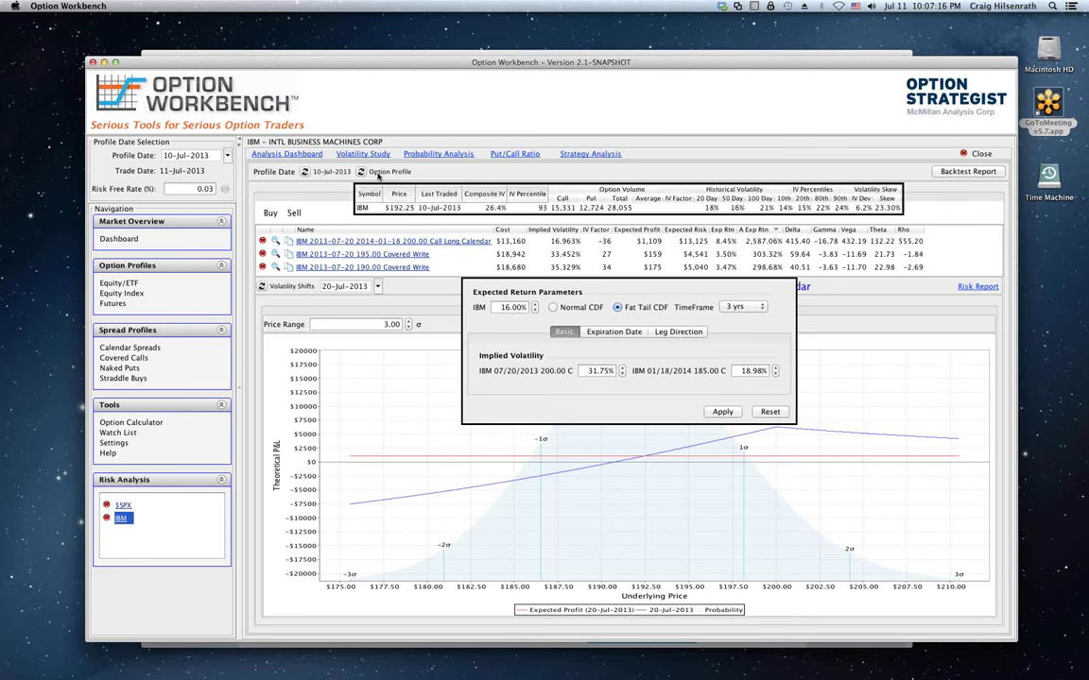
pyautogui.click(378, 175)
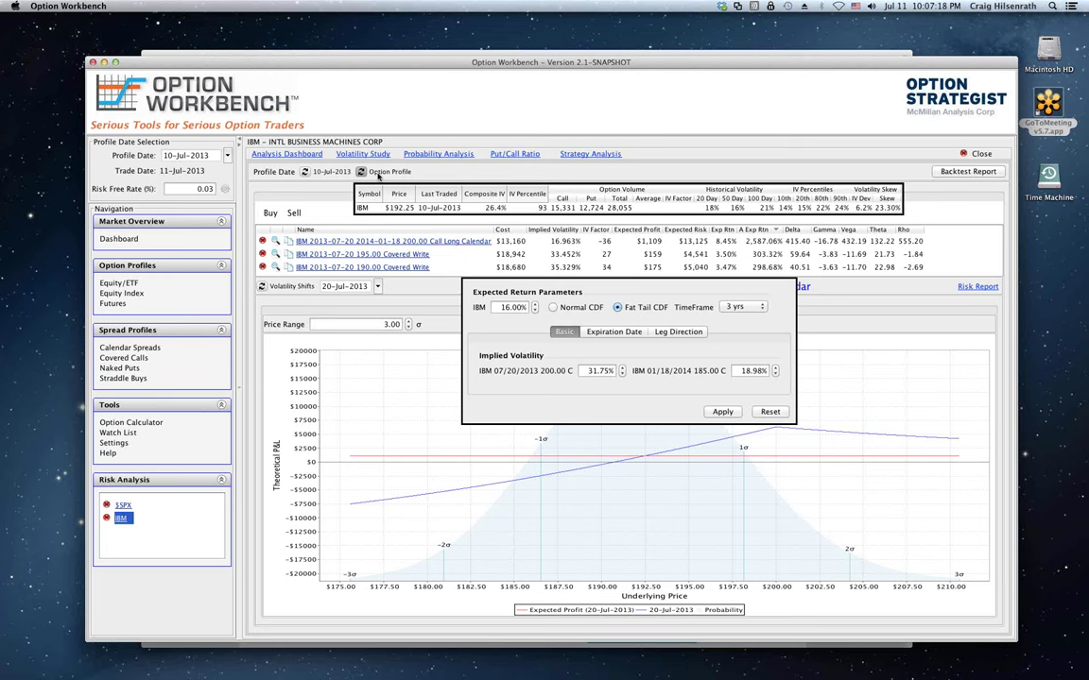
# Step: Change IBM's expected return to 21.00%, dropping the calendar to $1,000 expected profit
pyautogui.doubleClick(505, 309)
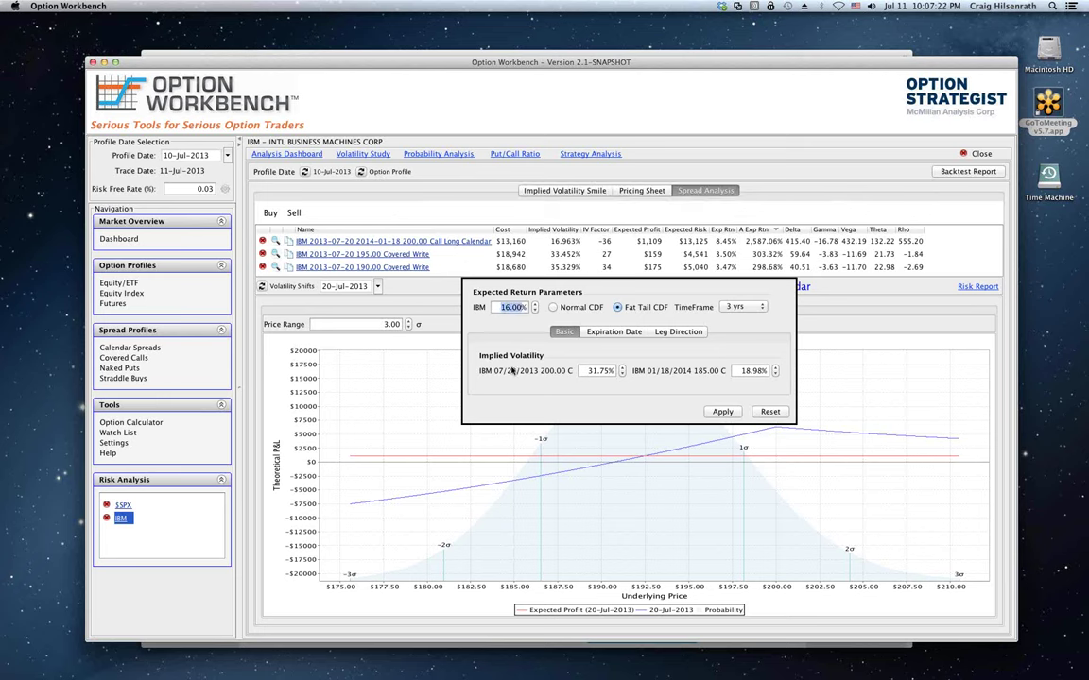
pyautogui.write('21')
pyautogui.click(722, 413)
pyautogui.click(728, 419)
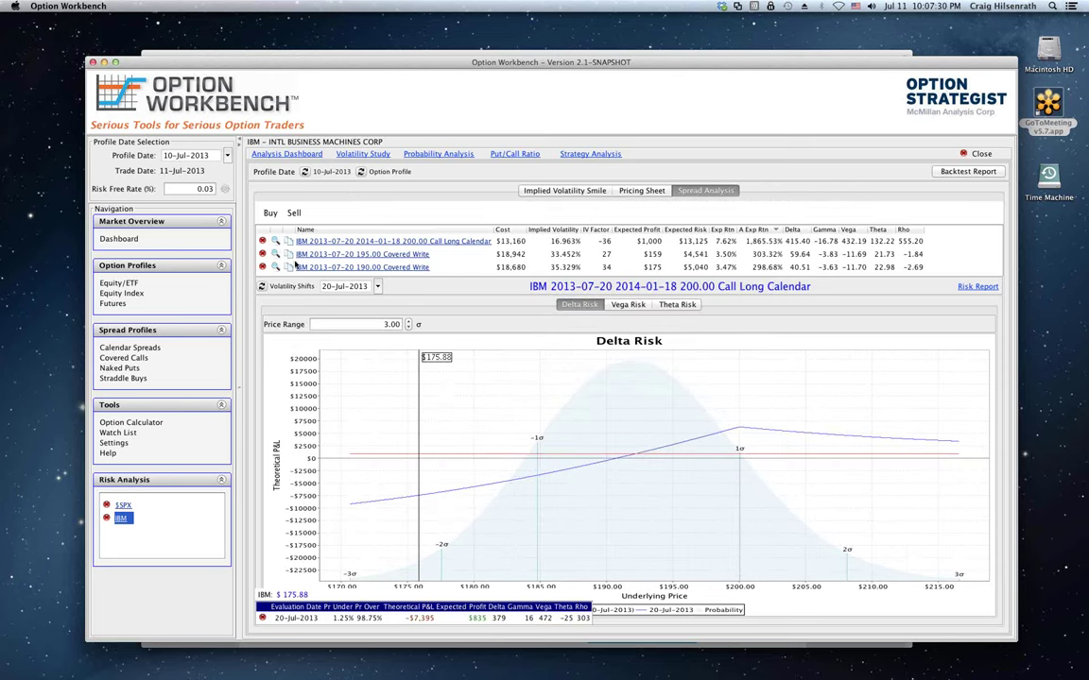
pyautogui.click(326, 255)
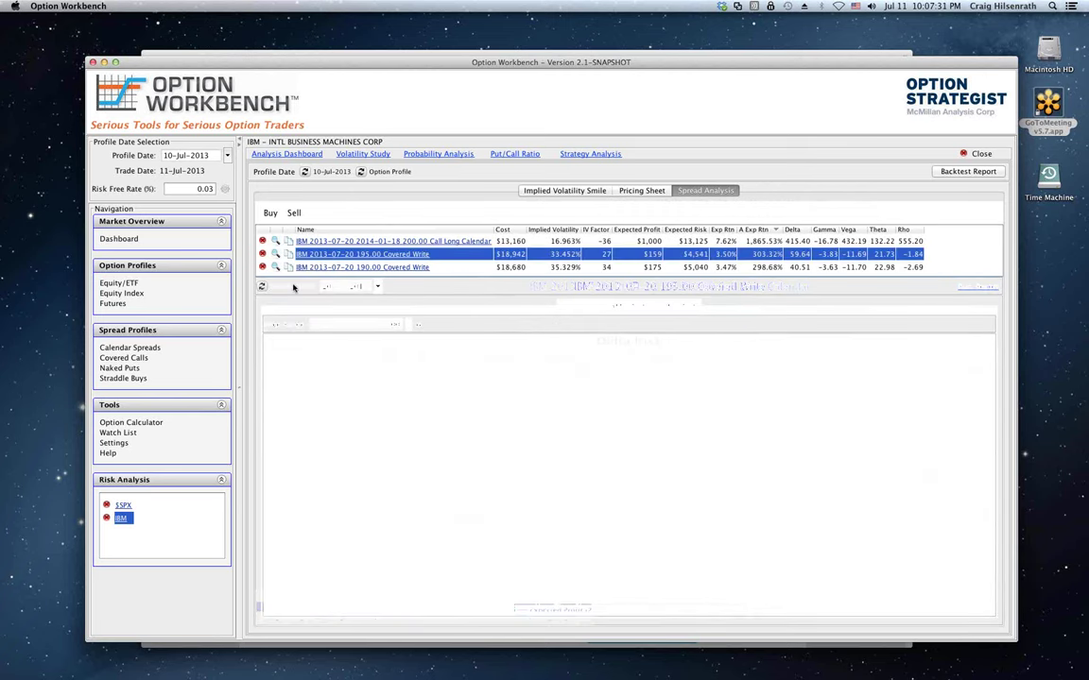
# Step: Apply the 21% fat-tail settings to the 195.00 covered write: $159 profit, 303.32% annualized
pyautogui.moveTo(532, 325)
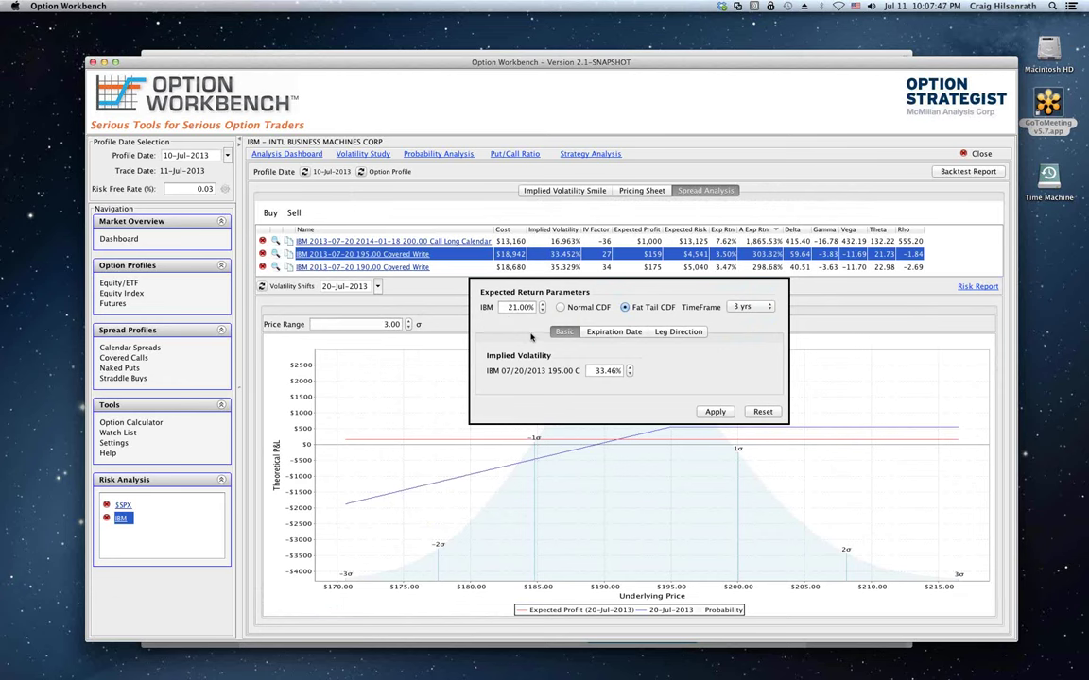
pyautogui.click(715, 412)
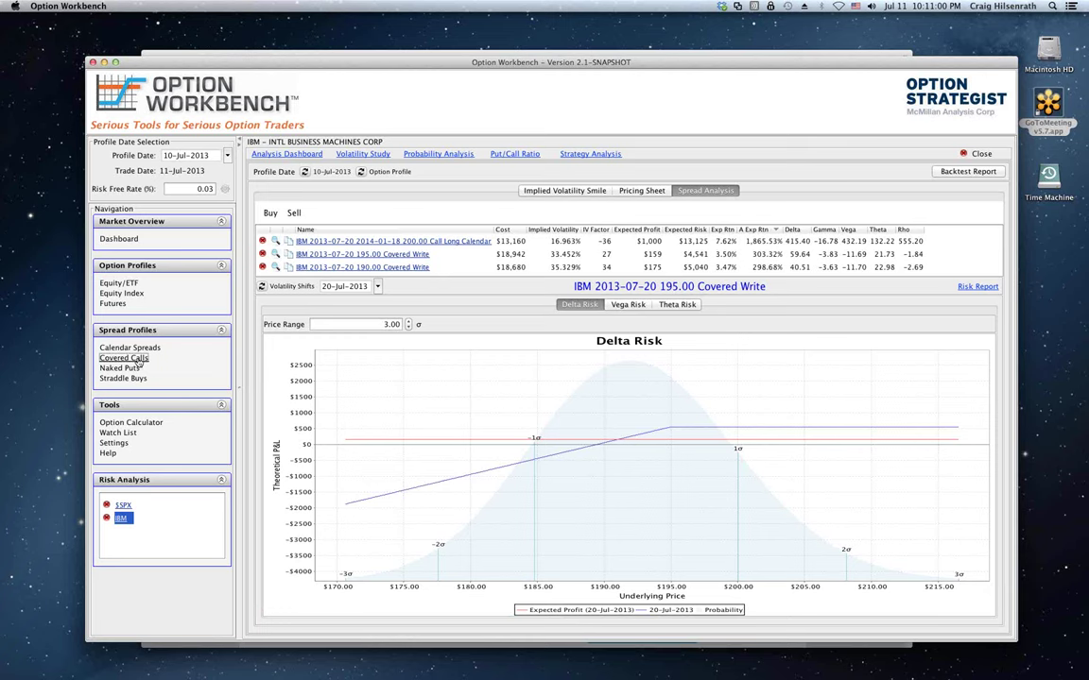
# Step: Show the Covered Calls spread profile list and widen its Spread column to show full names
pyautogui.click(137, 361)
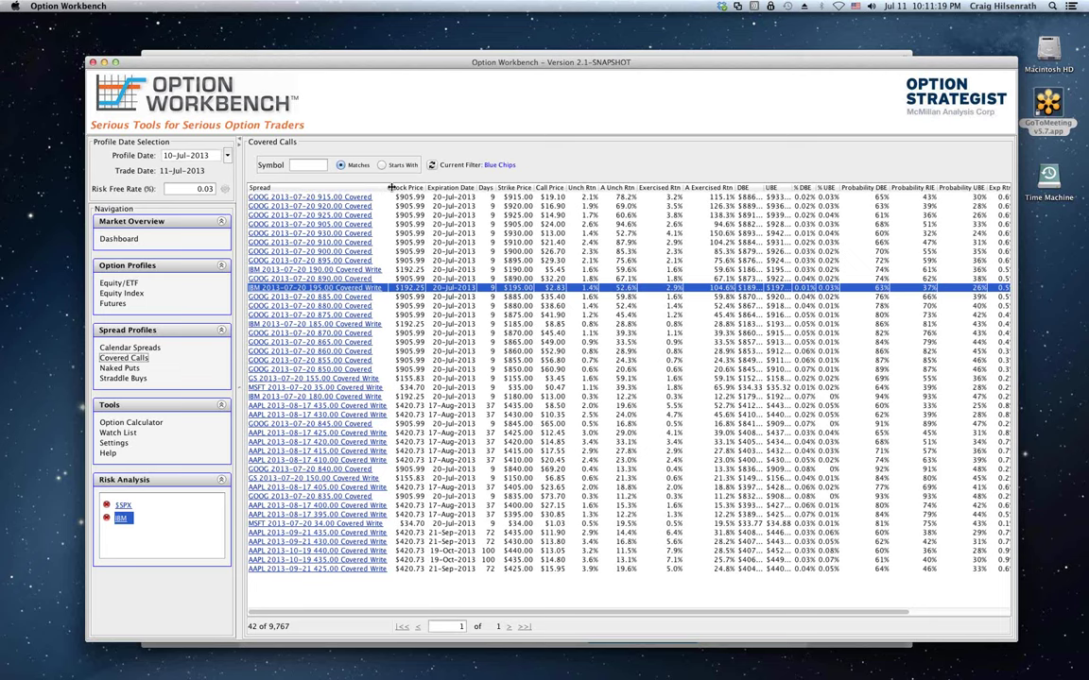
pyautogui.moveTo(389, 187); pyautogui.dragTo(402, 187)
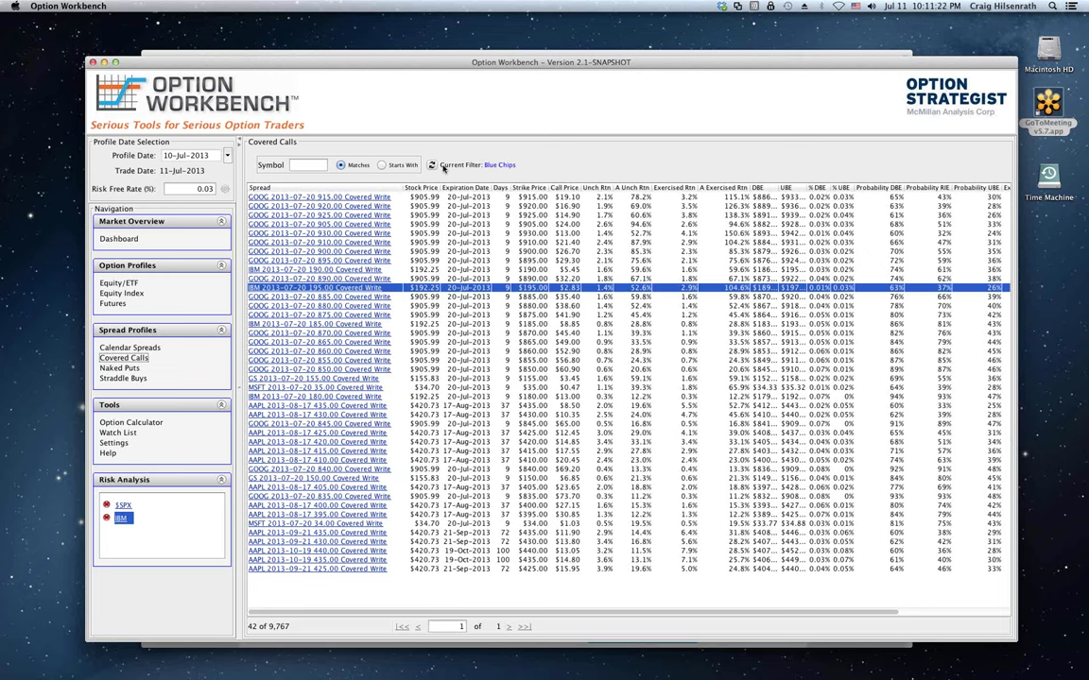
# Step: Filter the covered calls with the Blue Chips formula (ARIEC at least 10%, under 150 days)
pyautogui.click(444, 167)
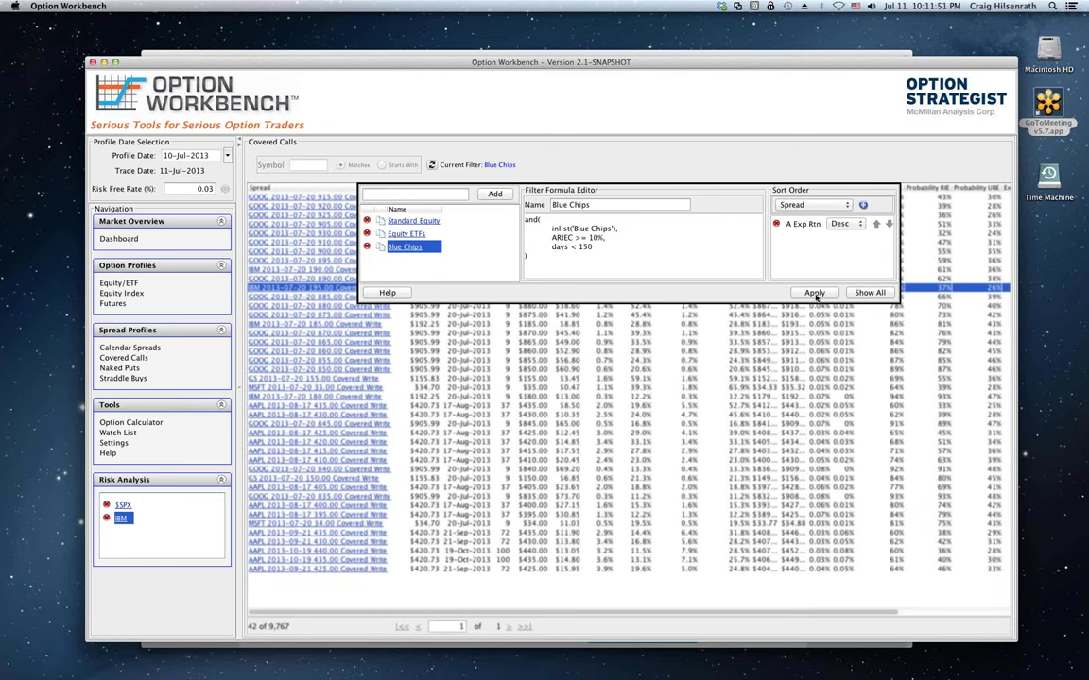
pyautogui.click(814, 293)
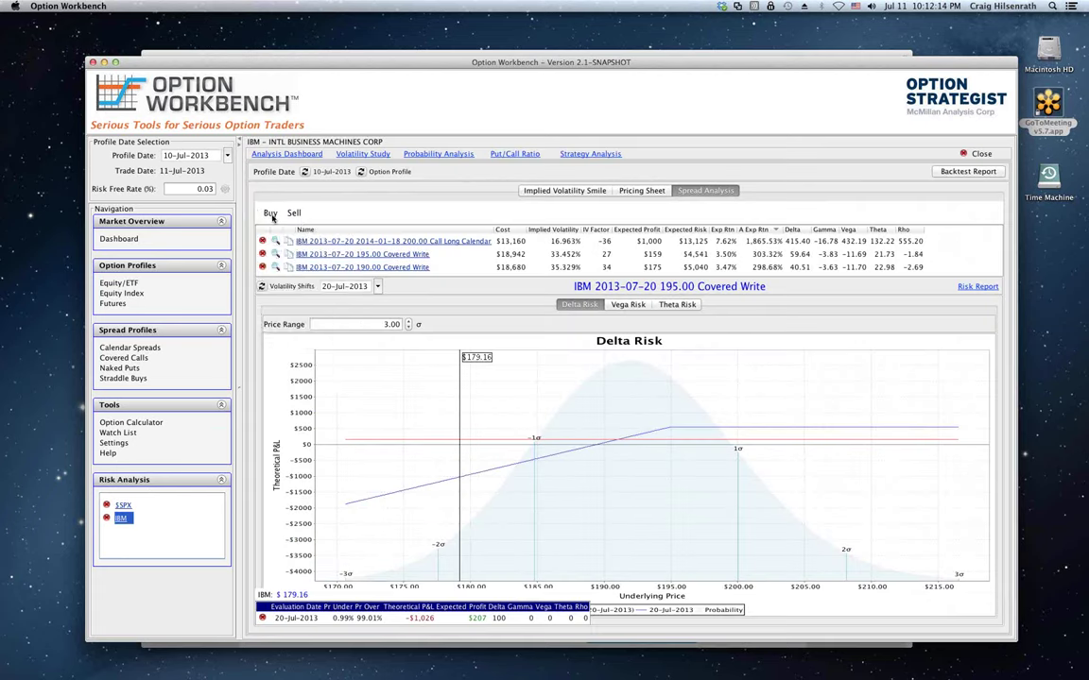
# Step: Review the Buy and Sell spread lists, then read the 195 write's P&L at IBM $175.60 (-$1,382)
pyautogui.click(268, 213)
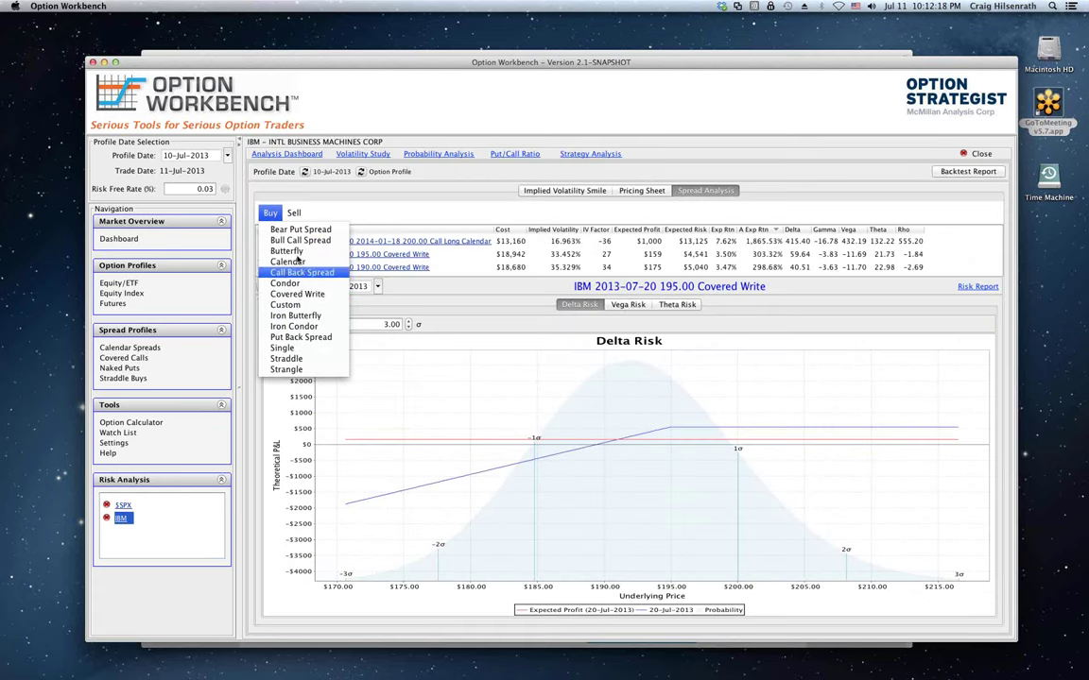
pyautogui.click(294, 212)
pyautogui.click(294, 212)
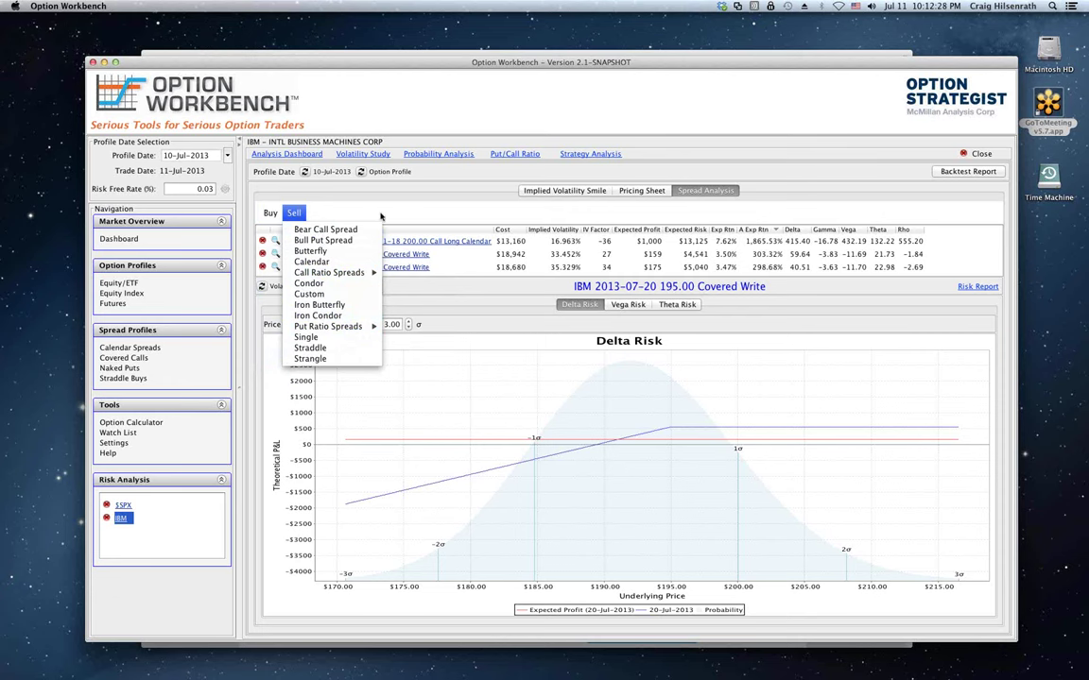
pyautogui.click(352, 213)
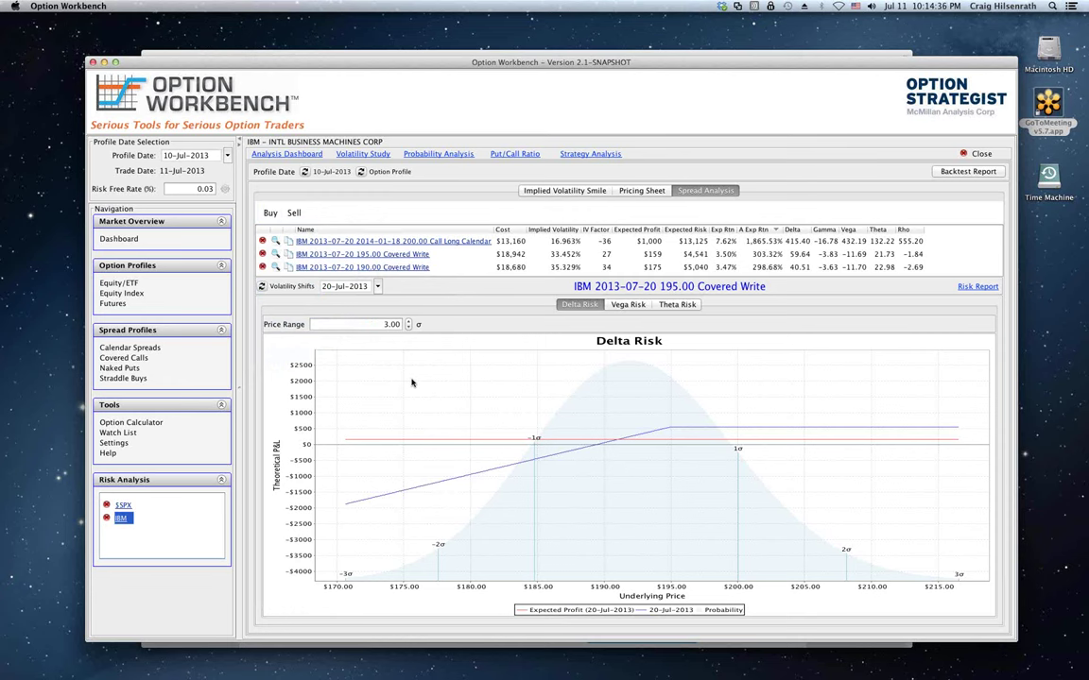
pyautogui.click(402, 381)
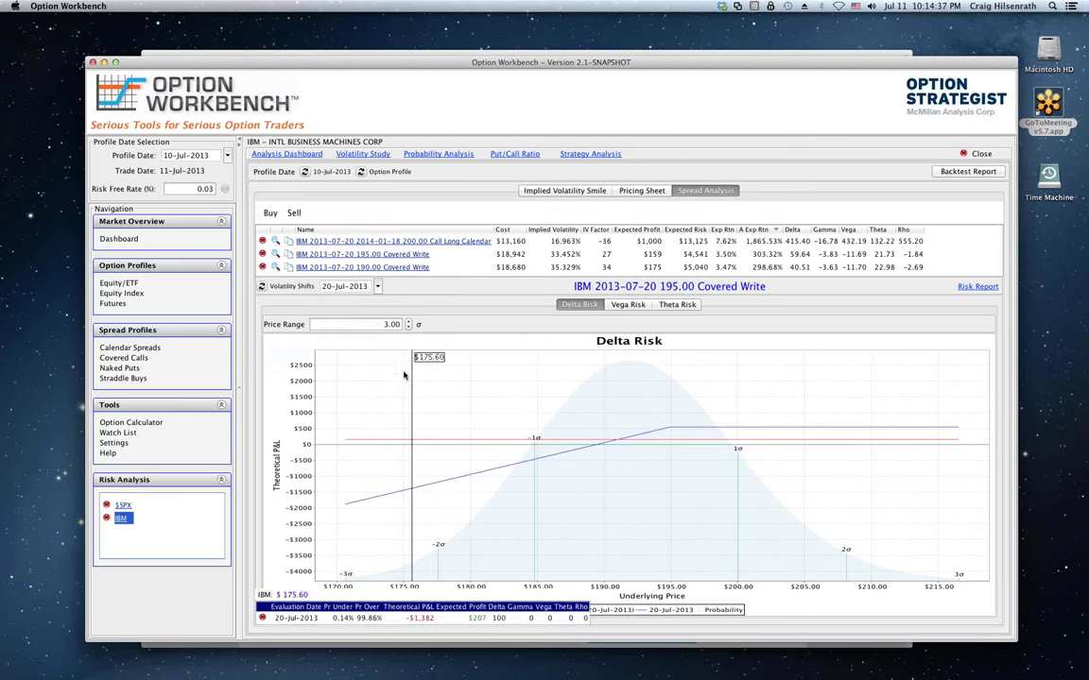
# Step: Move the IBM profile date back from 10-Jul-2013 to 16-Jan-2013
pyautogui.click(326, 171)
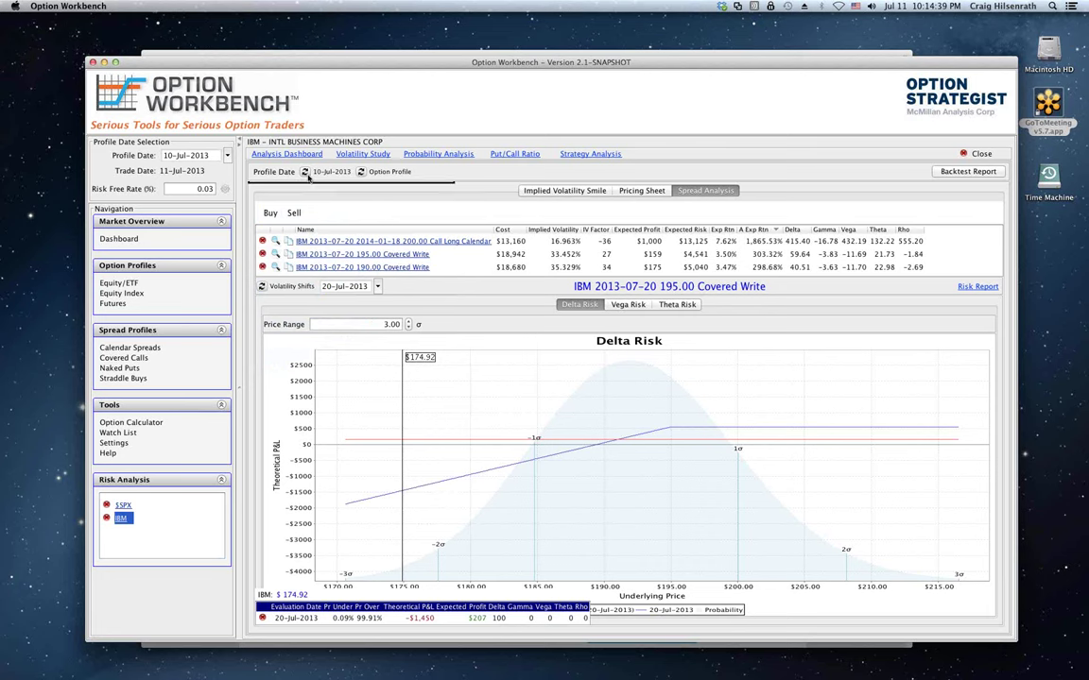
pyautogui.click(258, 204)
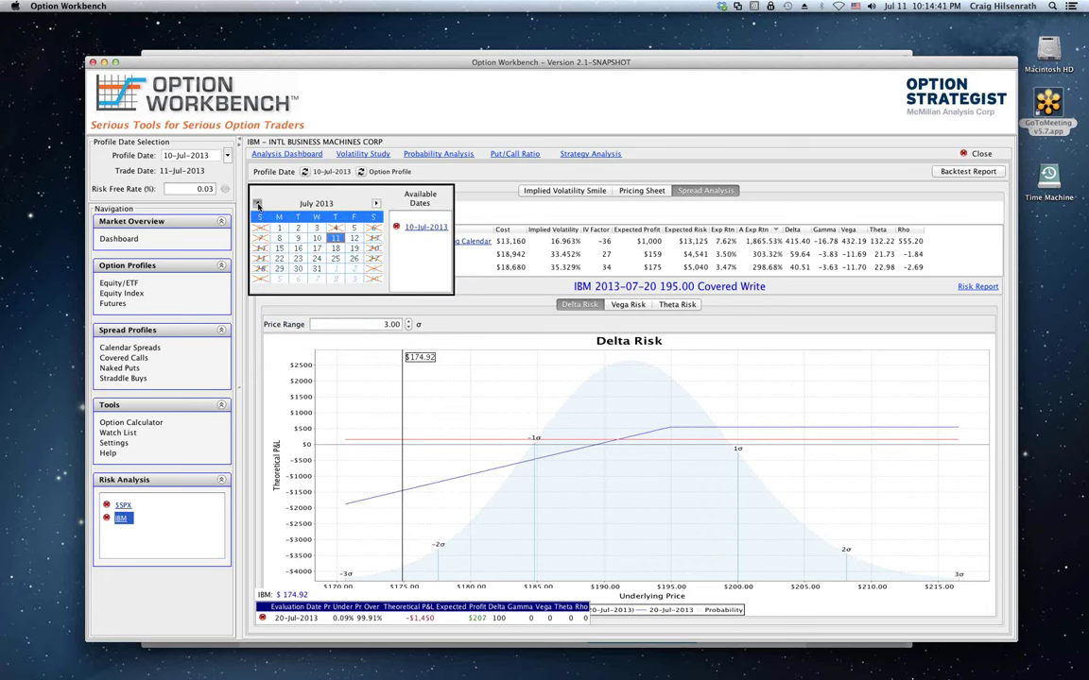
pyautogui.click(257, 204)
pyautogui.click(257, 204)
pyautogui.click(257, 204)
pyautogui.click(257, 204)
pyautogui.click(257, 204)
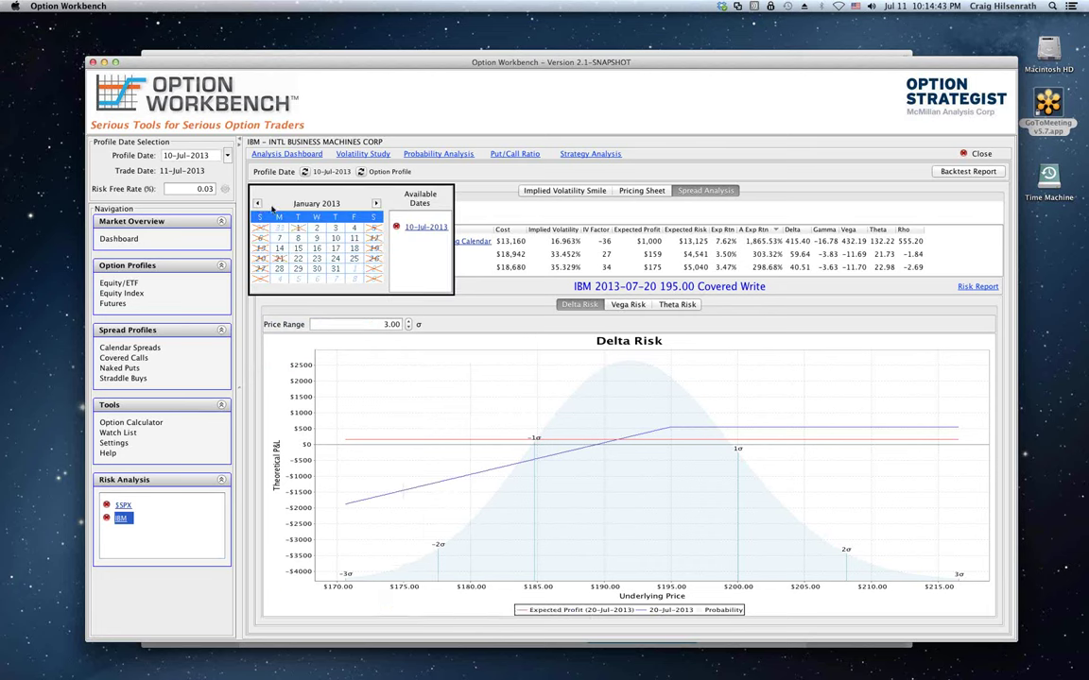
pyautogui.click(319, 249)
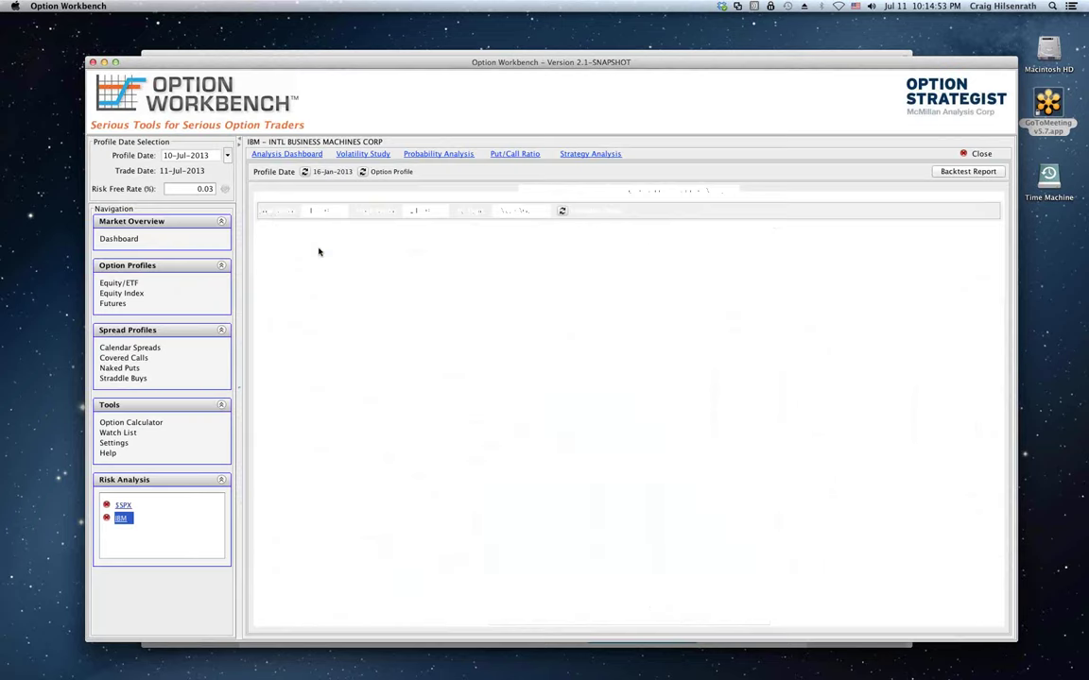
# Step: Buy a 1-lot IBM 195.00 covered write expiring 02/16/2013 and add it to the analysis
pyautogui.click(705, 190)
pyautogui.click(271, 213)
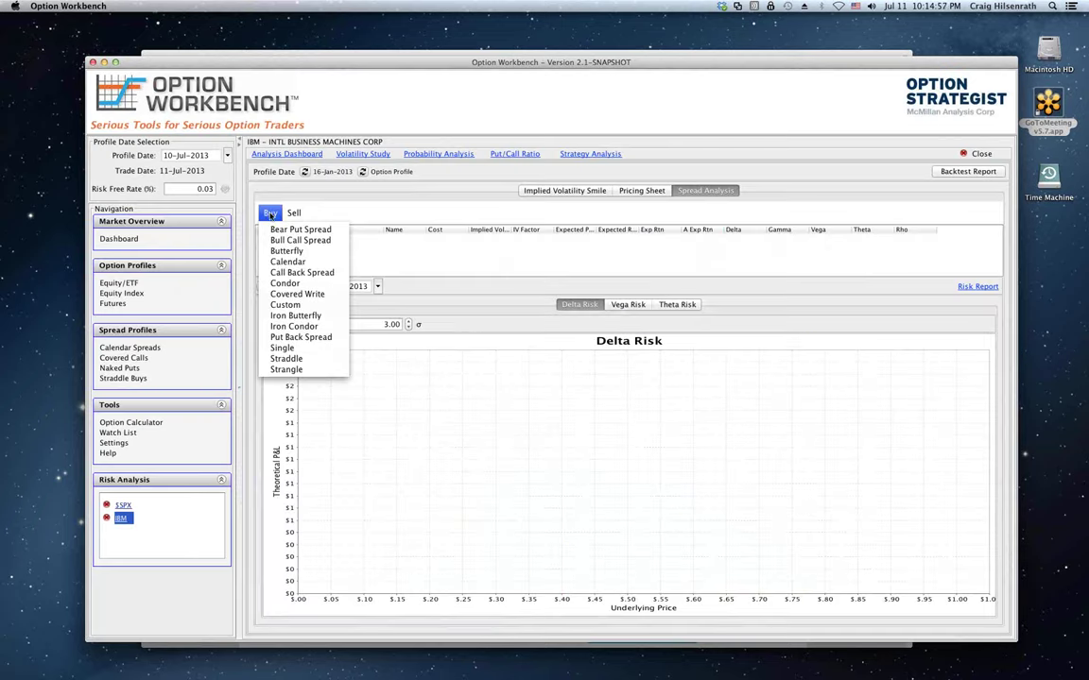
pyautogui.click(299, 297)
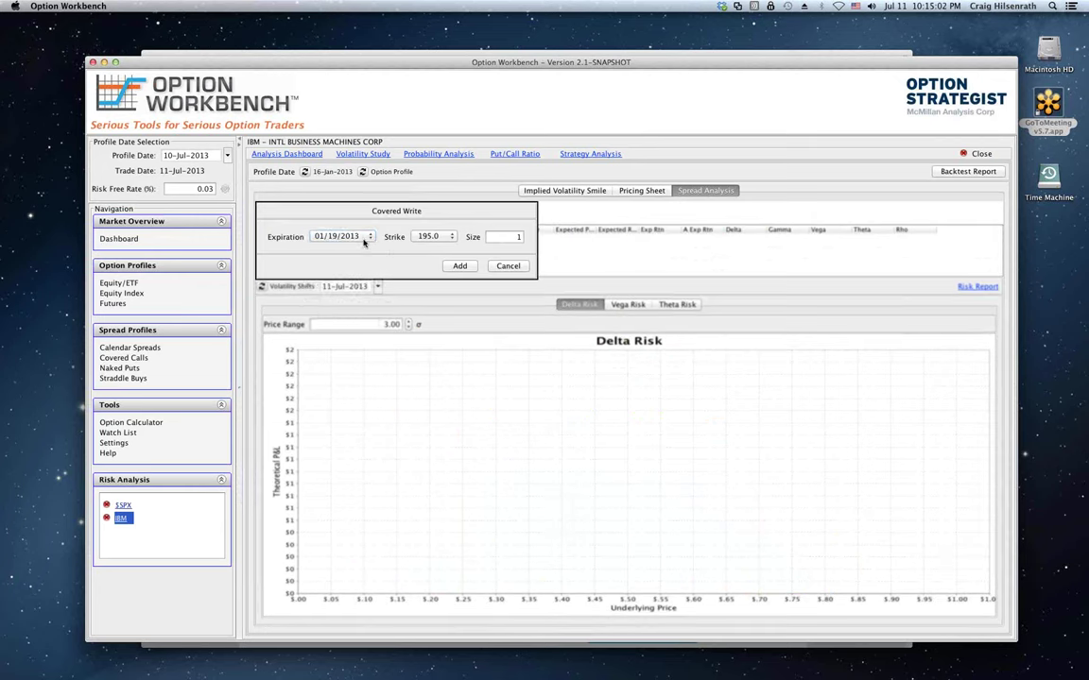
pyautogui.click(340, 237)
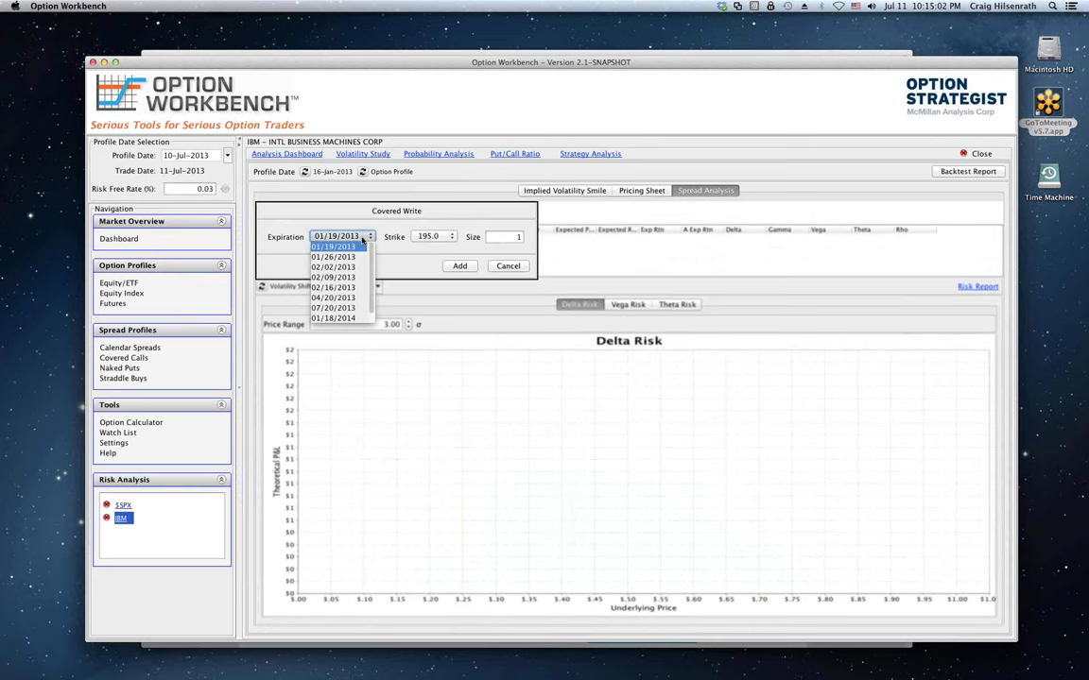
pyautogui.click(335, 288)
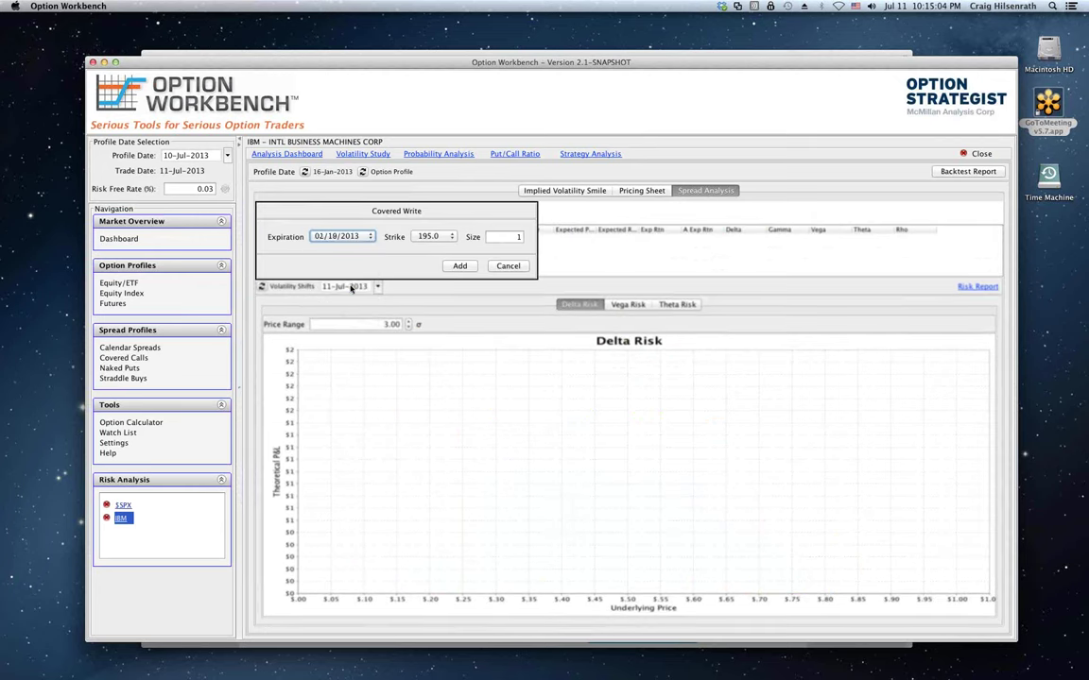
pyautogui.click(461, 266)
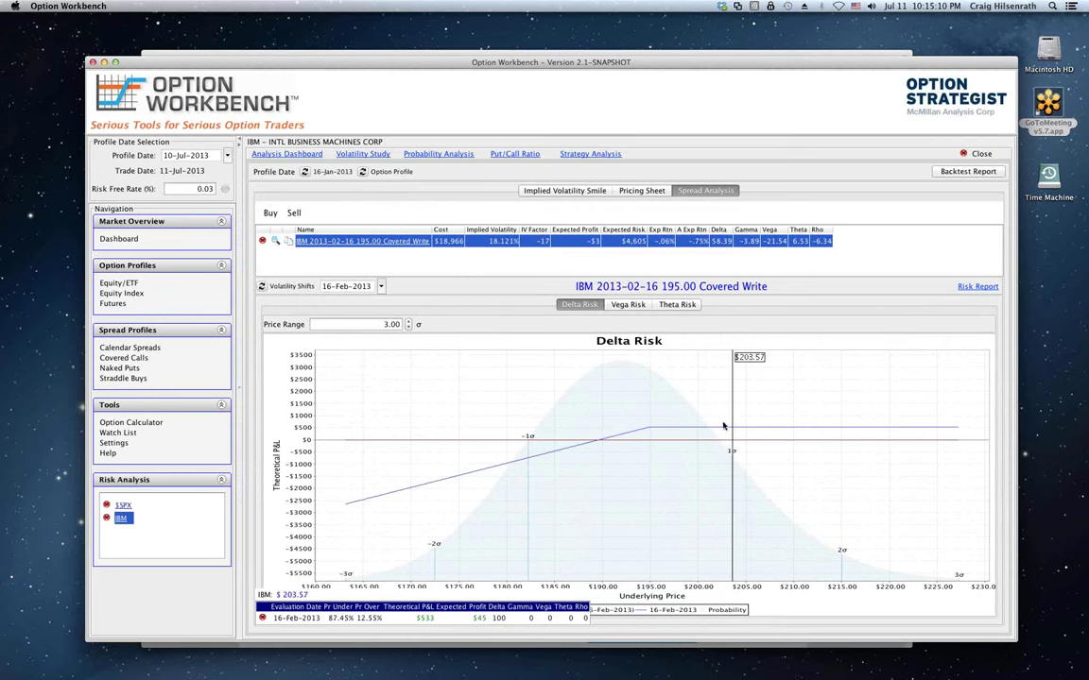
# Step: Run a backtest report on the February 195.00 covered write
pyautogui.click(955, 172)
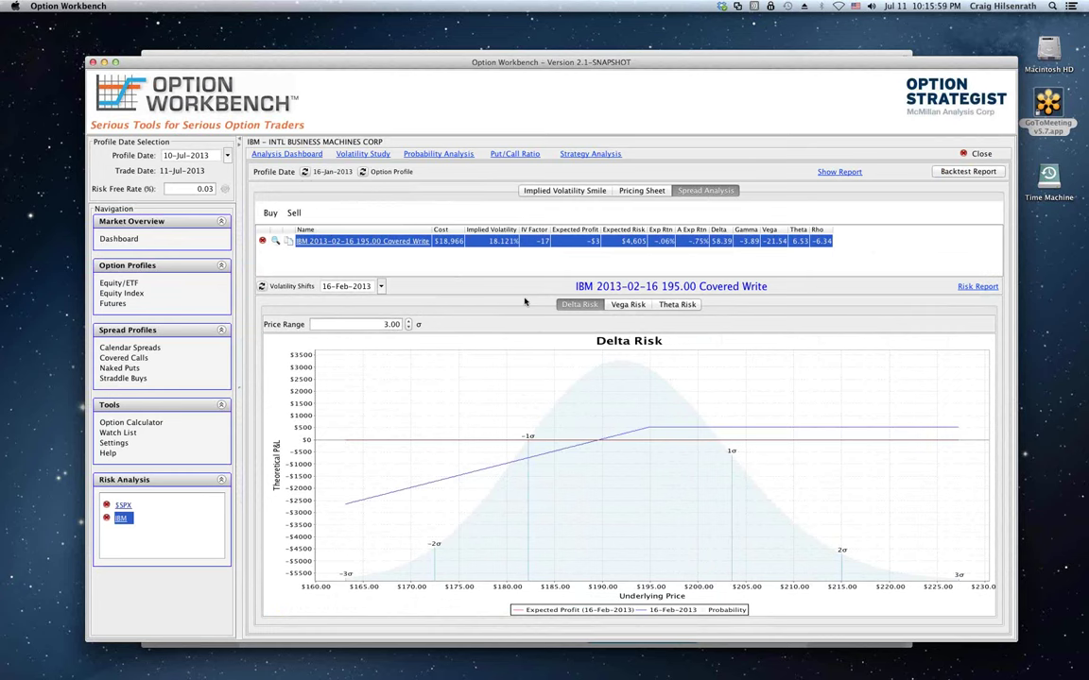
# Step: Open the finished IBM backtest report in Chrome via Show Report
pyautogui.click(841, 172)
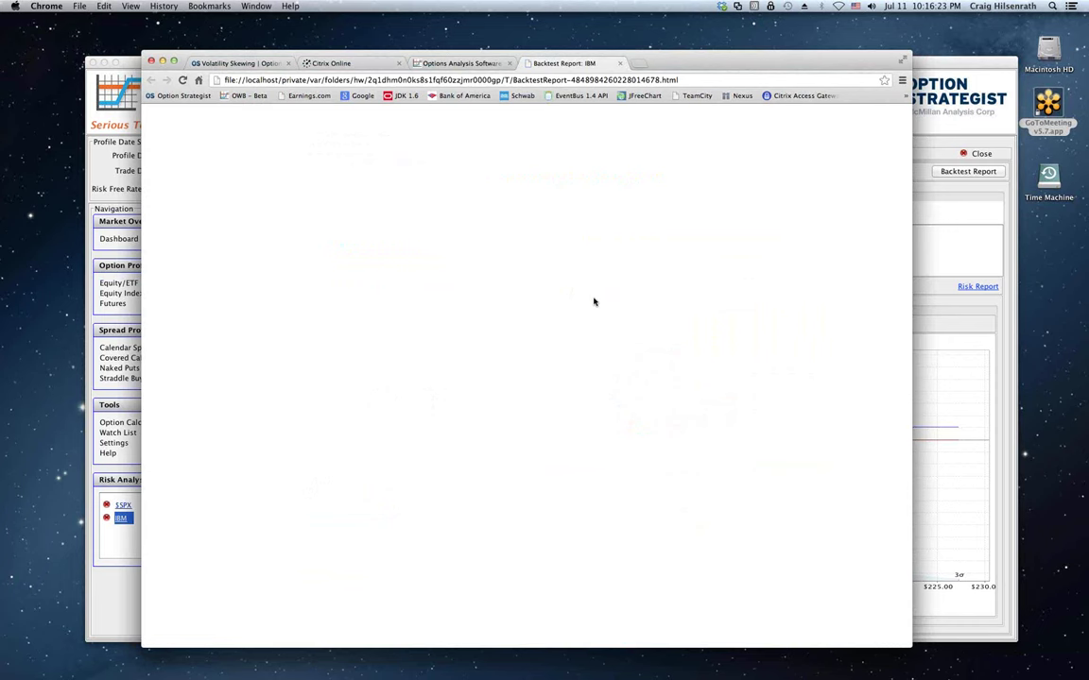
# Step: Scroll through the daily results to 15-Feb-2013 ($534 P&L, 9.50% return), then back to the top
pyautogui.scroll(-1, 587, 330)
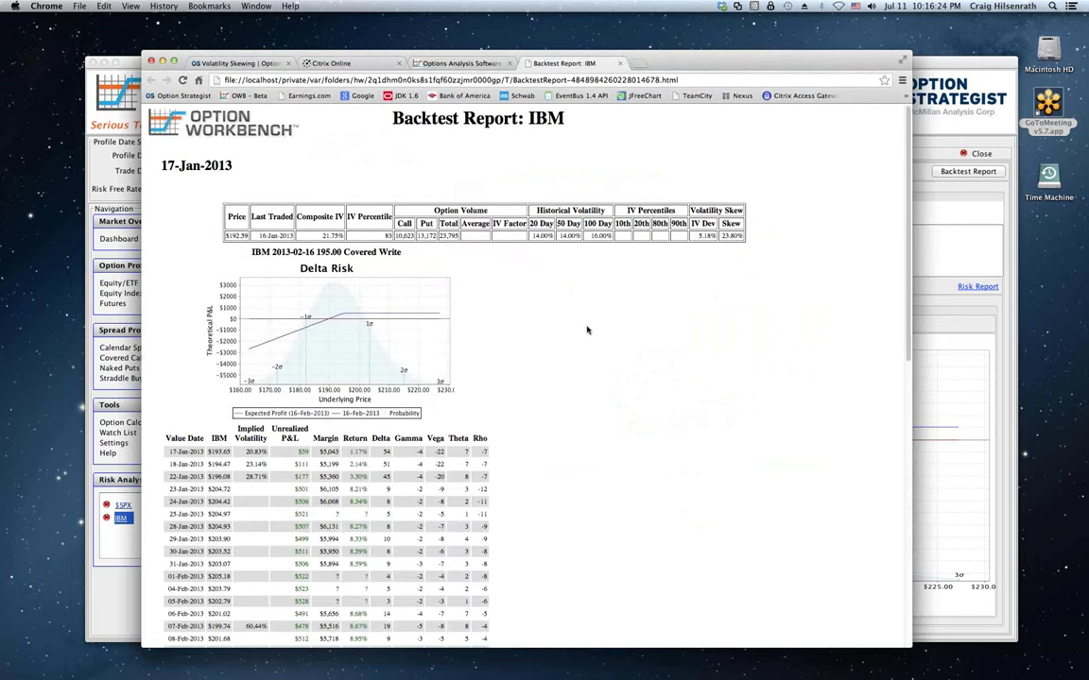
pyautogui.scroll(-3, 587, 330)
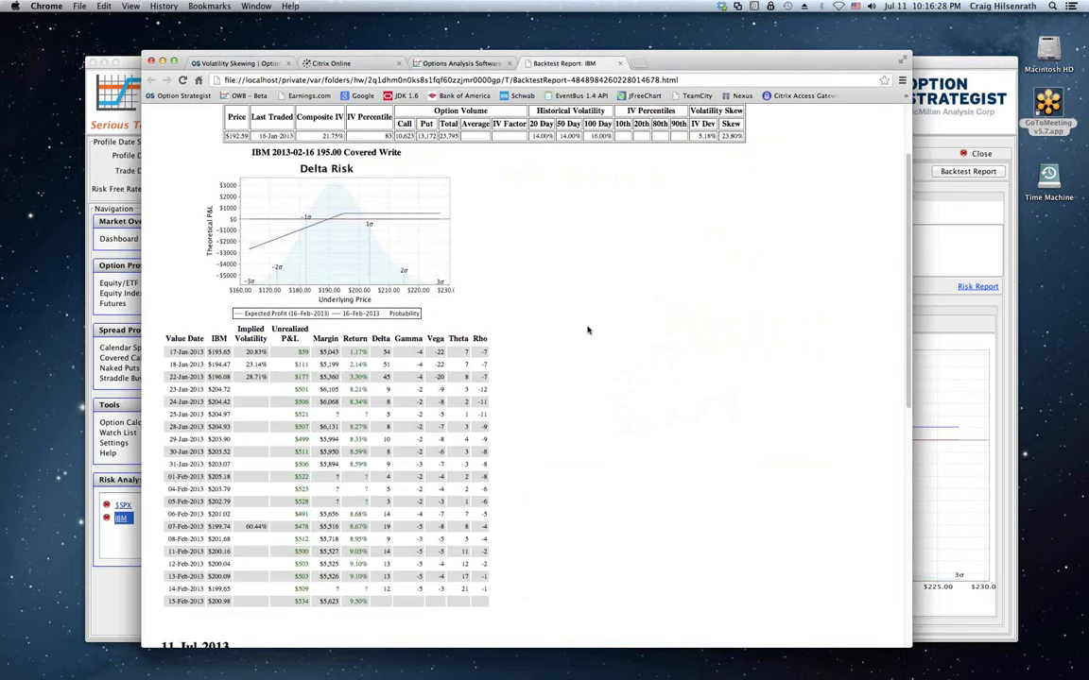
pyautogui.scroll(1, 587, 330)
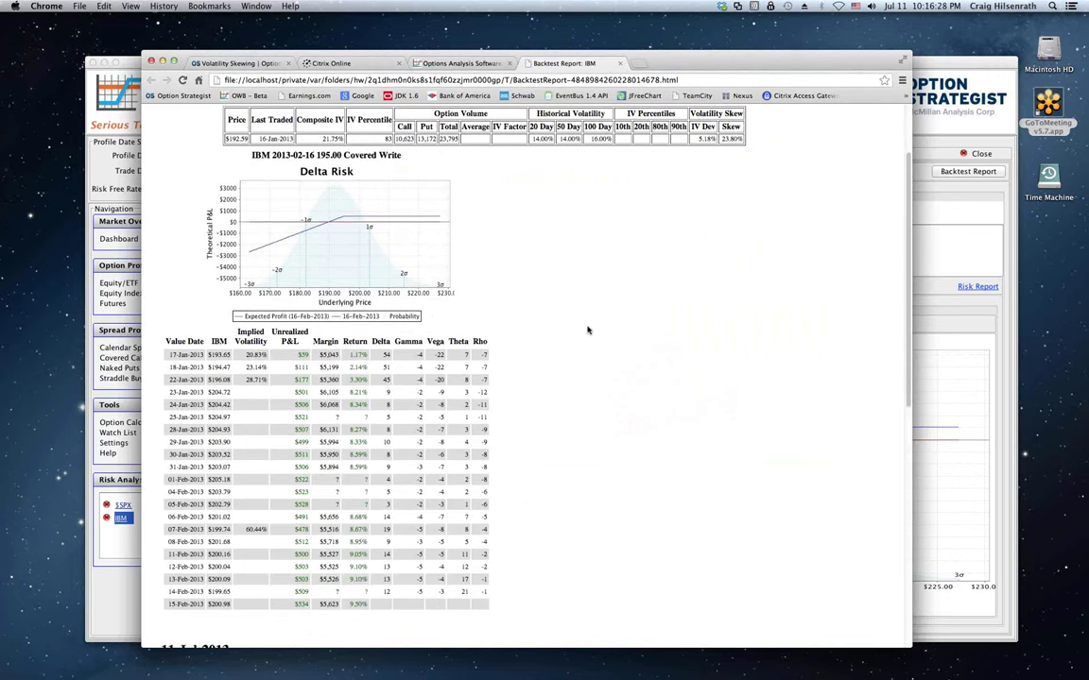
pyautogui.scroll(2, 587, 330)
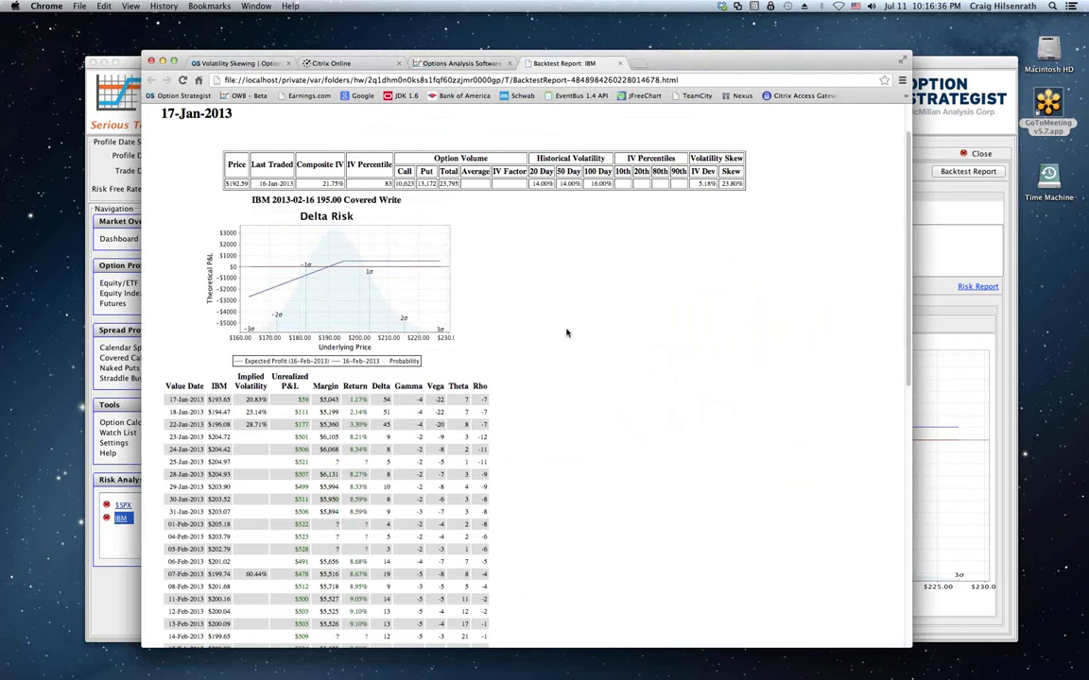
pyautogui.scroll(-1, 567, 336)
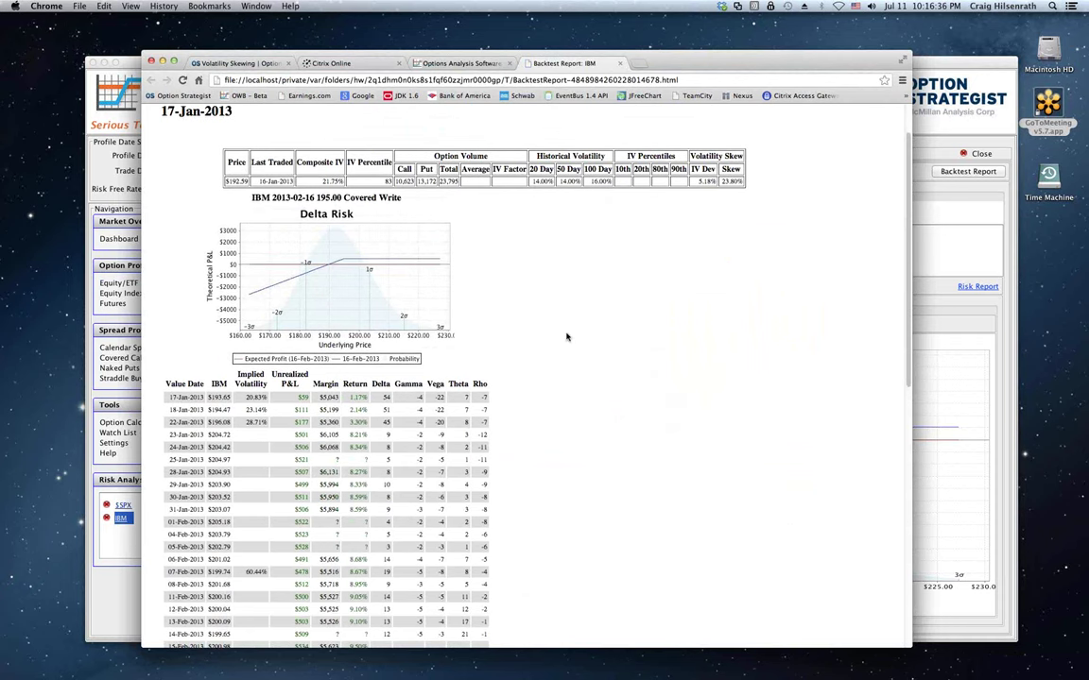
pyautogui.scroll(-2, 567, 337)
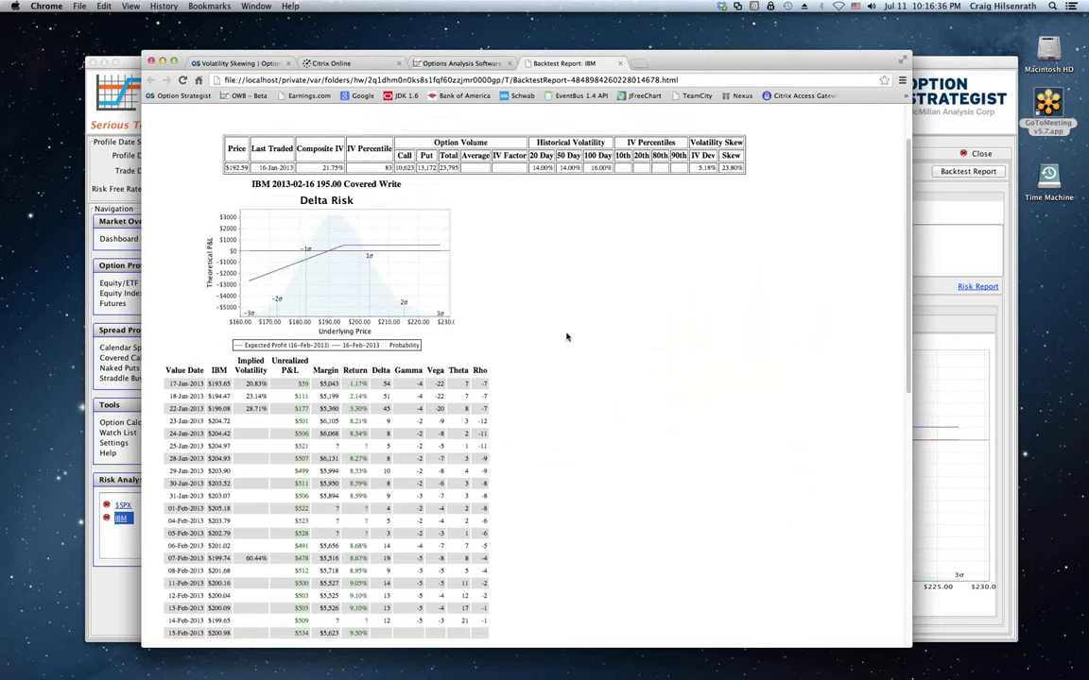
pyautogui.scroll(-5, 567, 337)
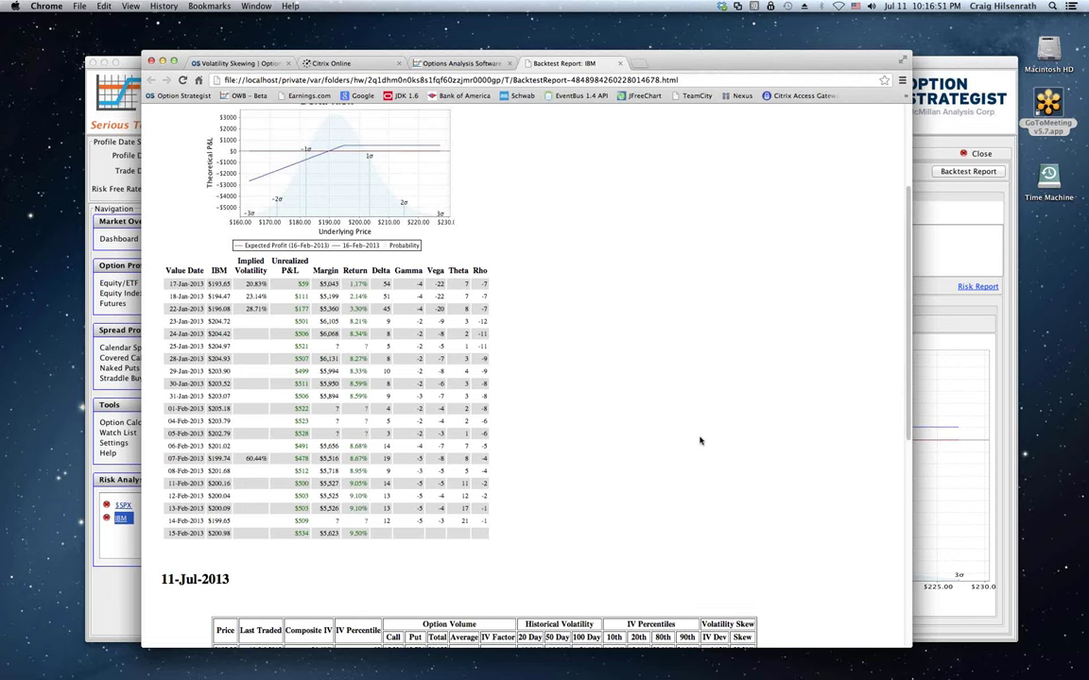
pyautogui.scroll(-1, 701, 441)
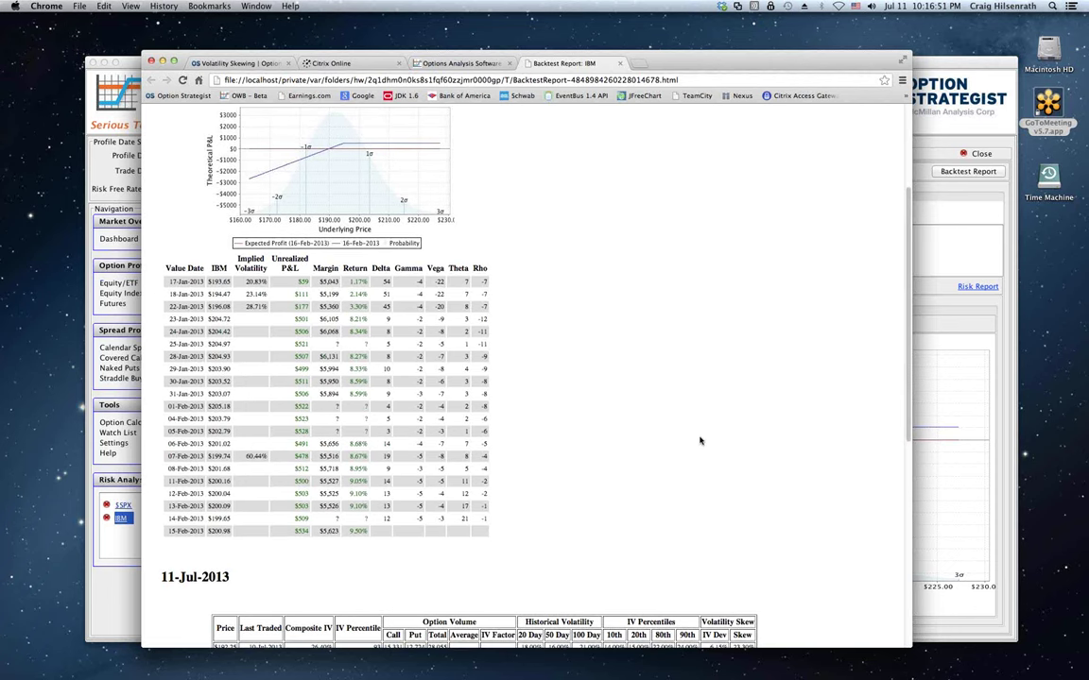
pyautogui.scroll(-1, 700, 441)
pyautogui.scroll(-3, 700, 441)
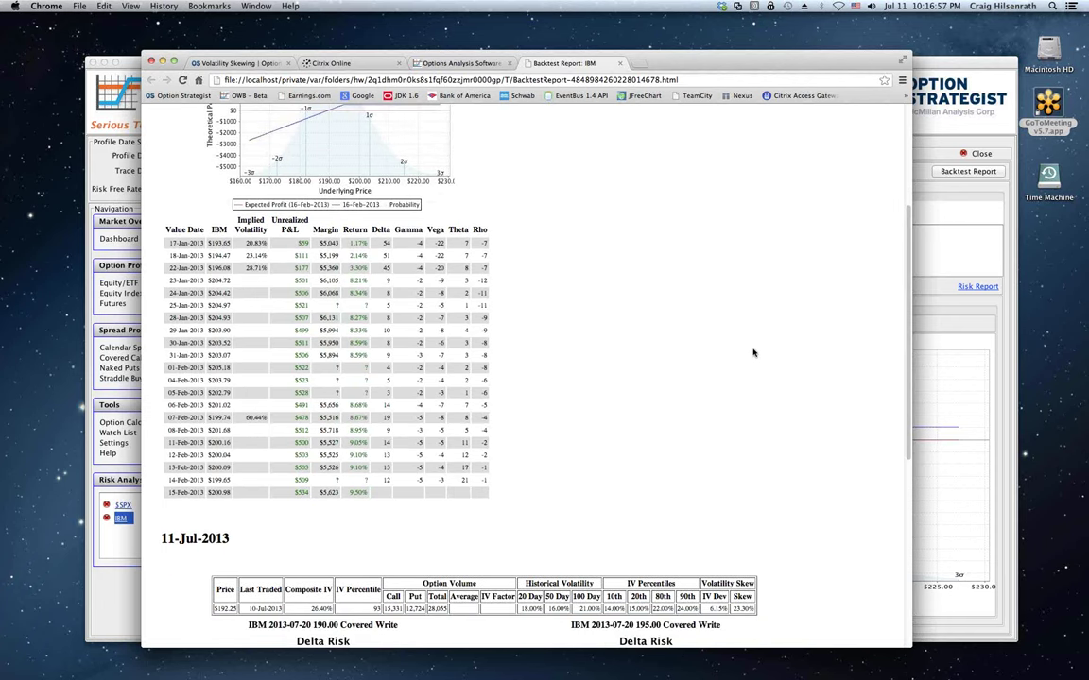
pyautogui.scroll(1, 753, 353)
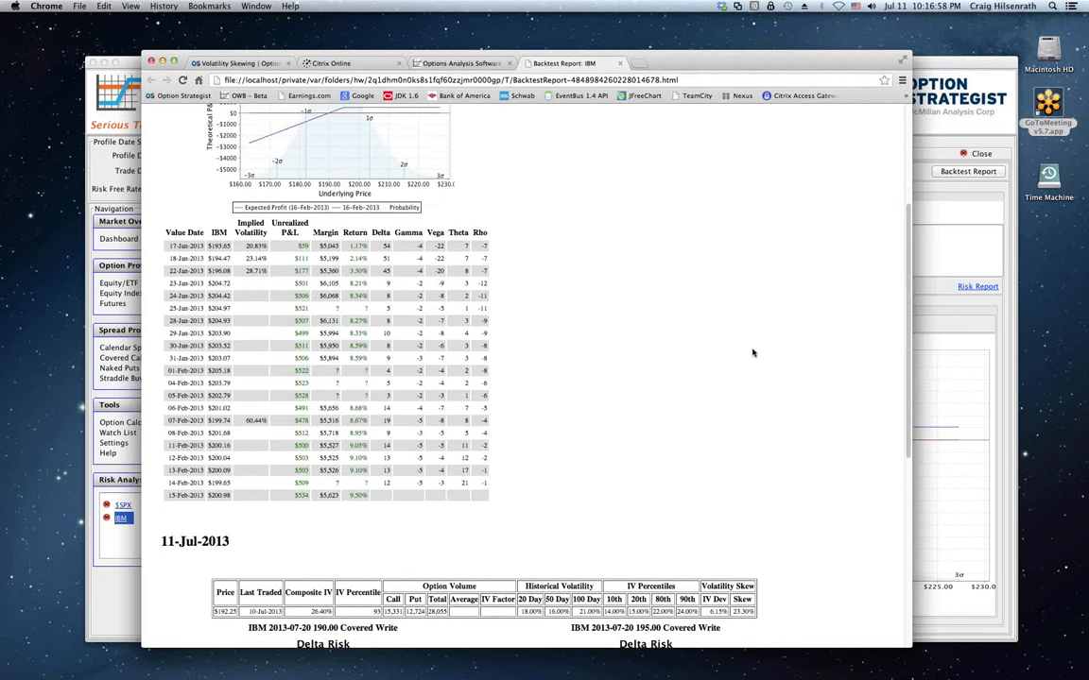
pyautogui.scroll(5, 753, 352)
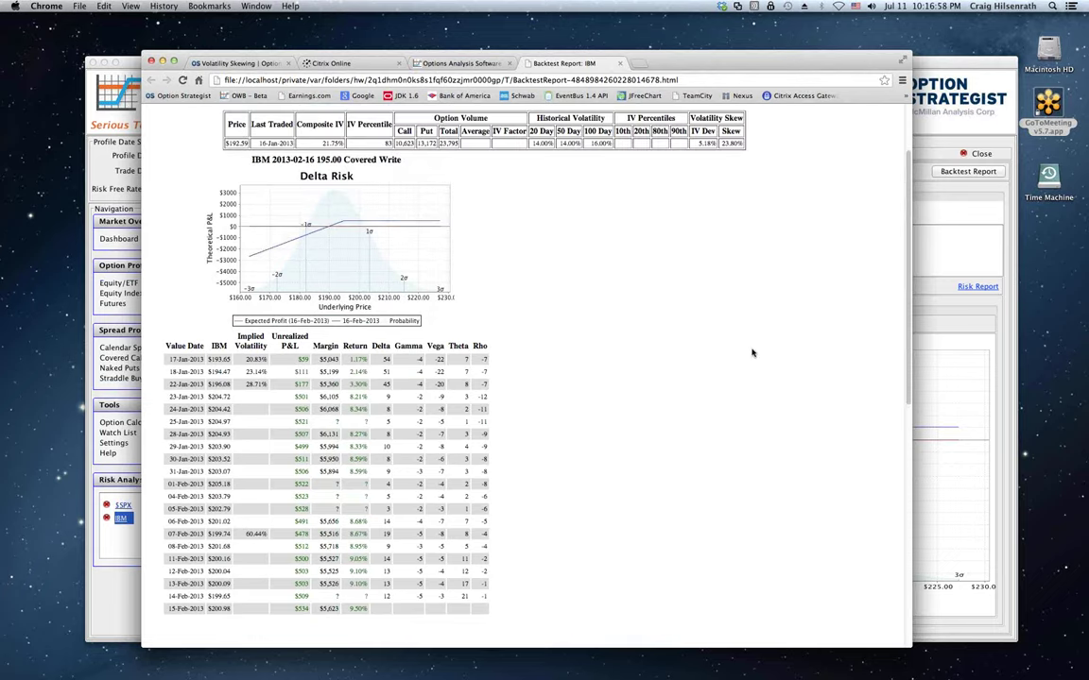
pyautogui.scroll(5, 753, 352)
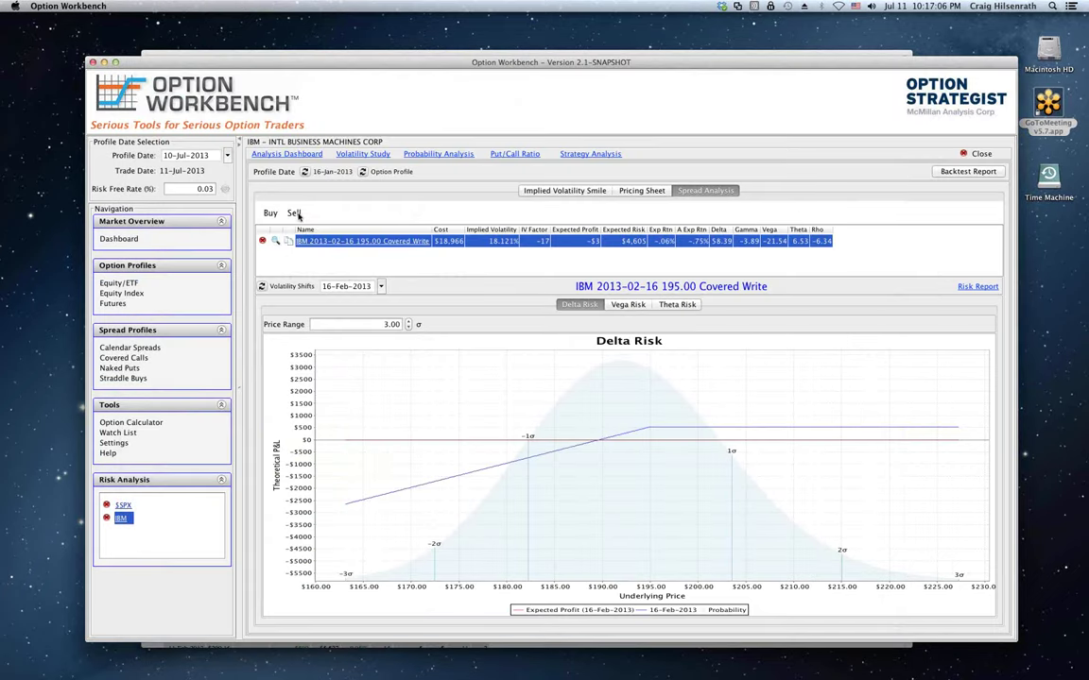
# Step: Reset the profile date to 10-Jul-2013 and start selling an iron condor
pyautogui.click(331, 175)
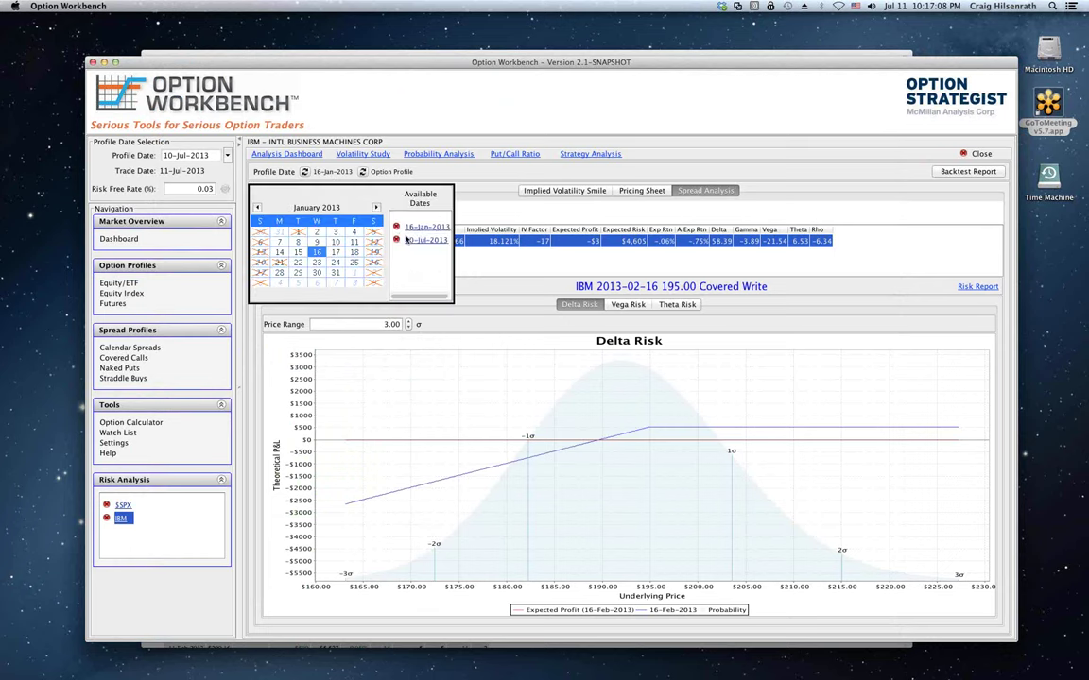
pyautogui.click(422, 242)
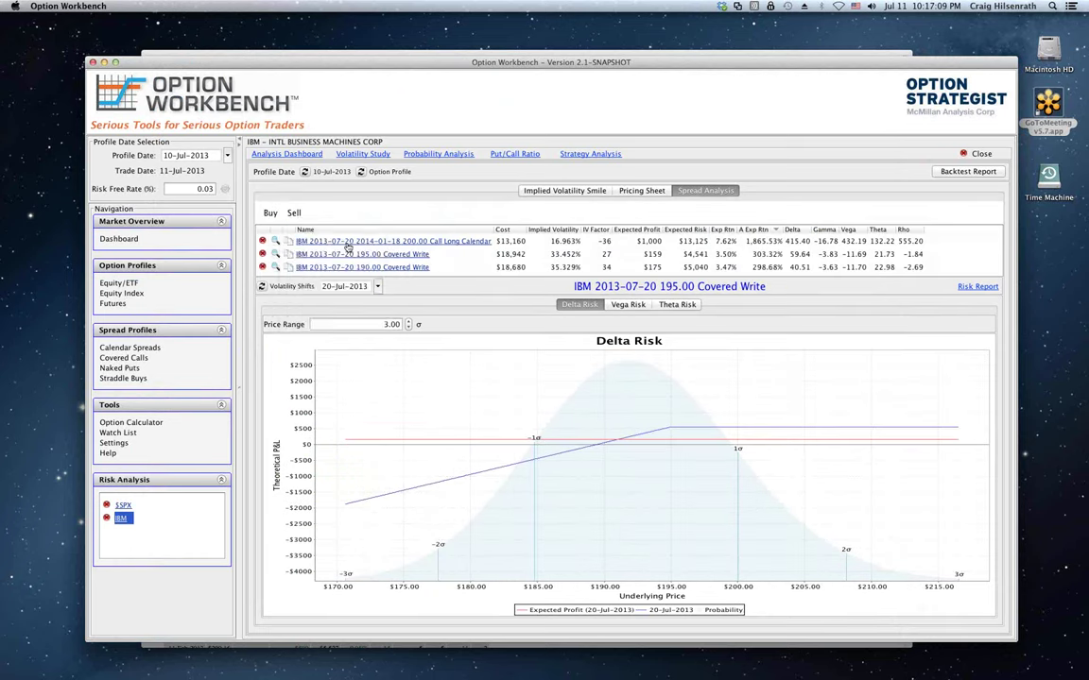
pyautogui.click(294, 214)
pyautogui.click(310, 284)
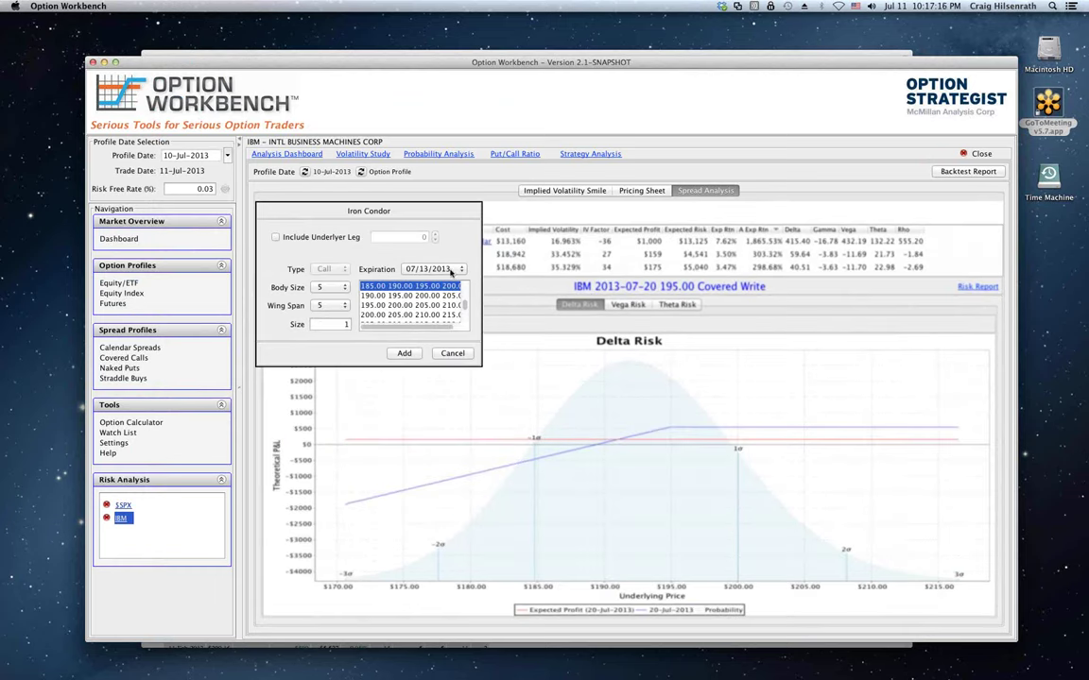
# Step: Add the 185/190/200/205 short iron condor with 07/20/2013 expiration and body size 10
pyautogui.click(433, 269)
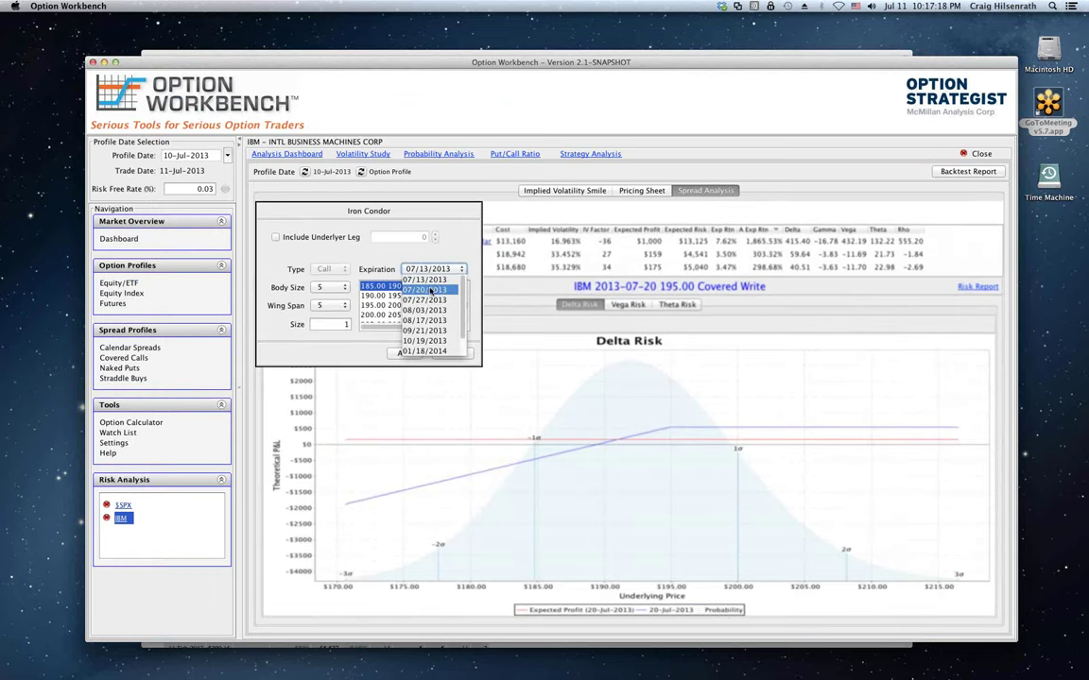
pyautogui.click(424, 289)
pyautogui.click(326, 288)
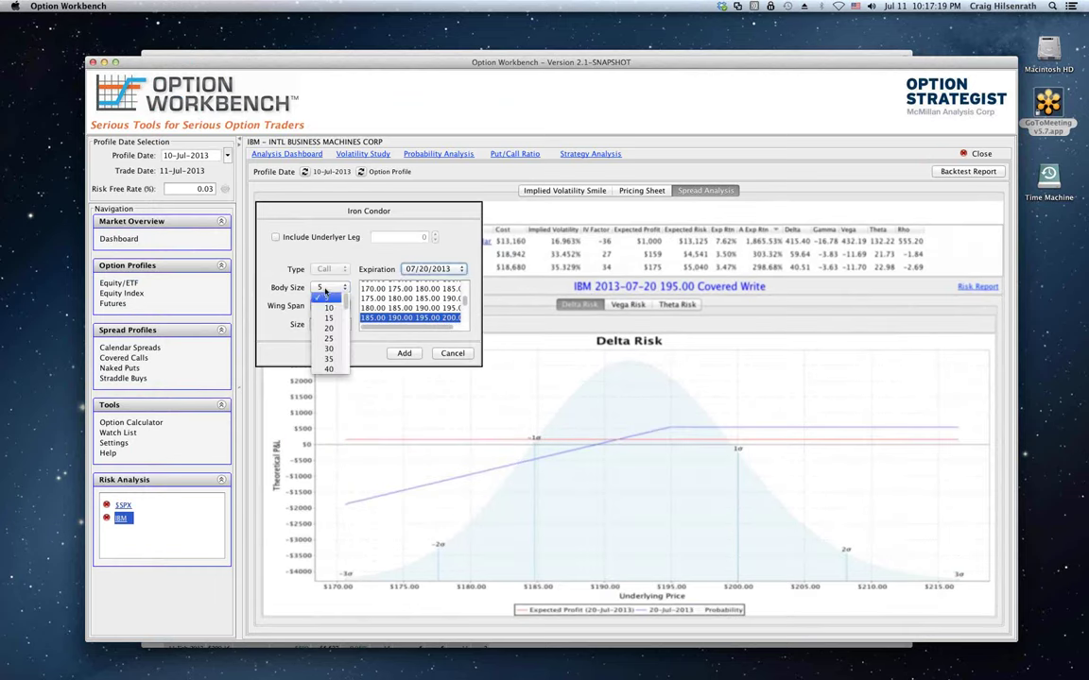
pyautogui.click(329, 308)
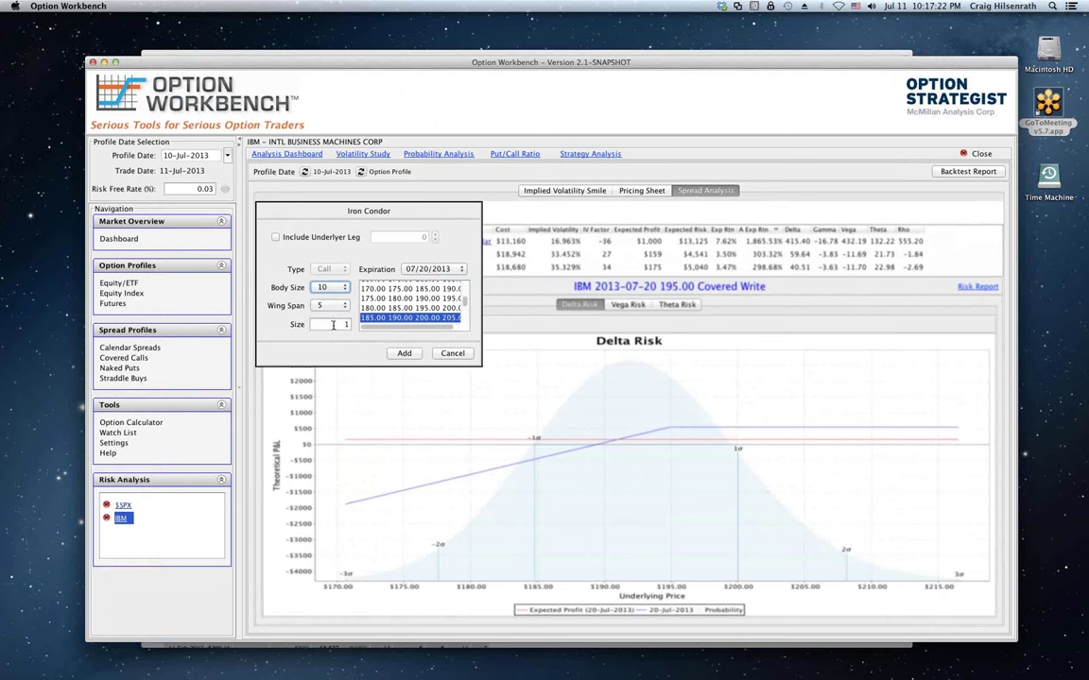
pyautogui.click(405, 356)
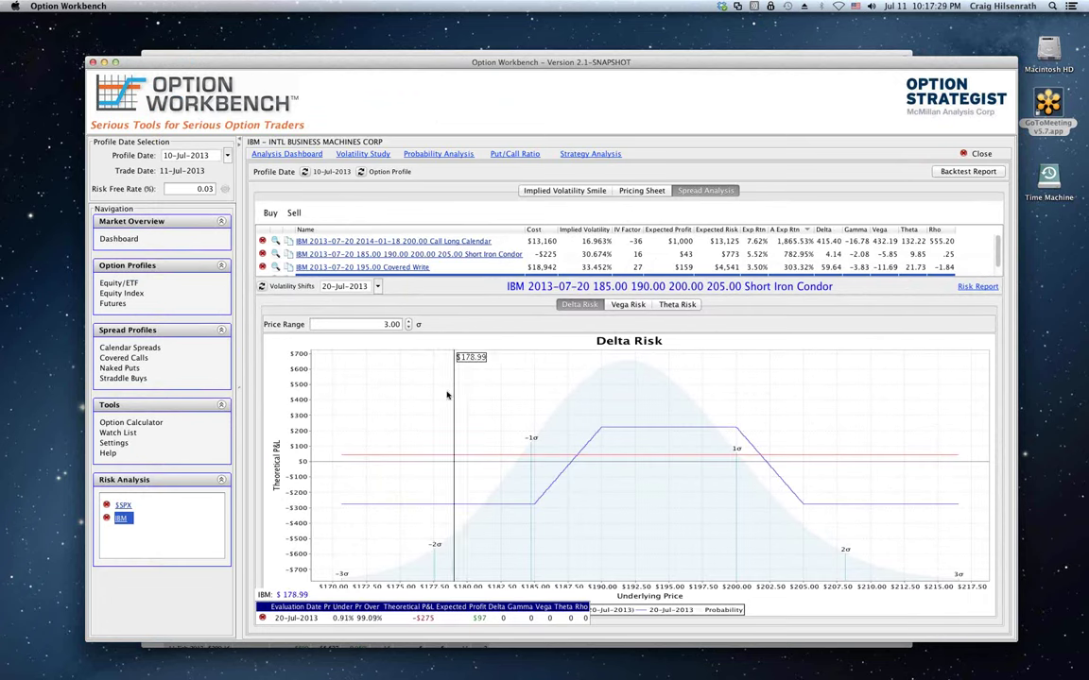
# Step: Add 13-Jul-2013 and 17-Jul-2013 volatility-shift curves to the iron condor's delta risk chart
pyautogui.click(377, 287)
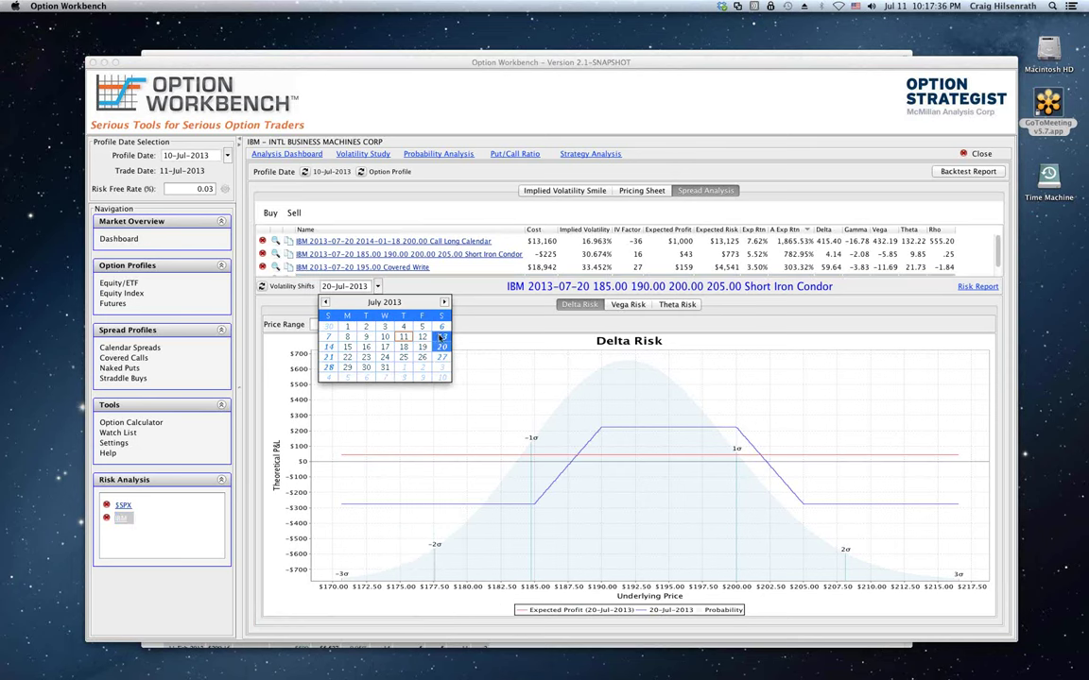
pyautogui.click(440, 339)
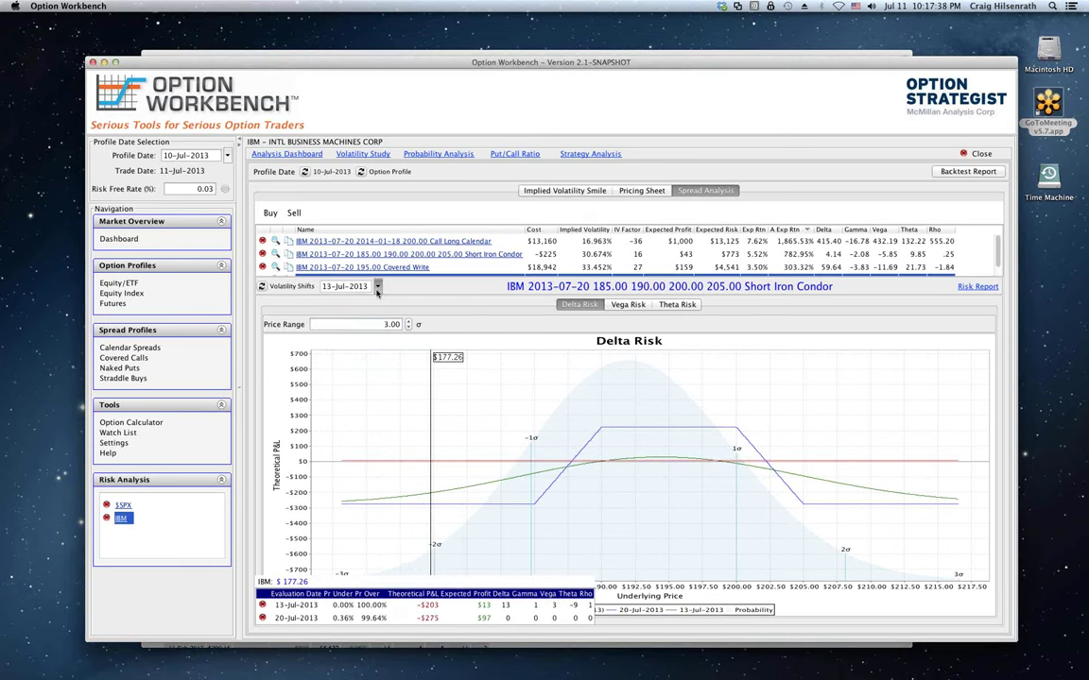
pyautogui.click(378, 286)
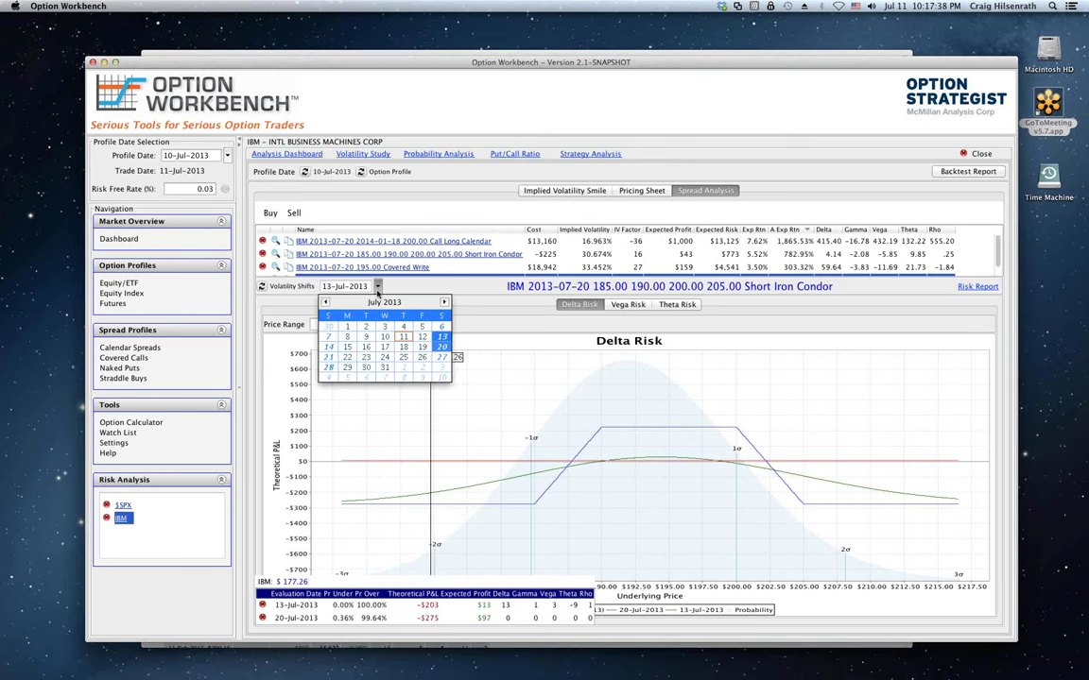
pyautogui.click(386, 348)
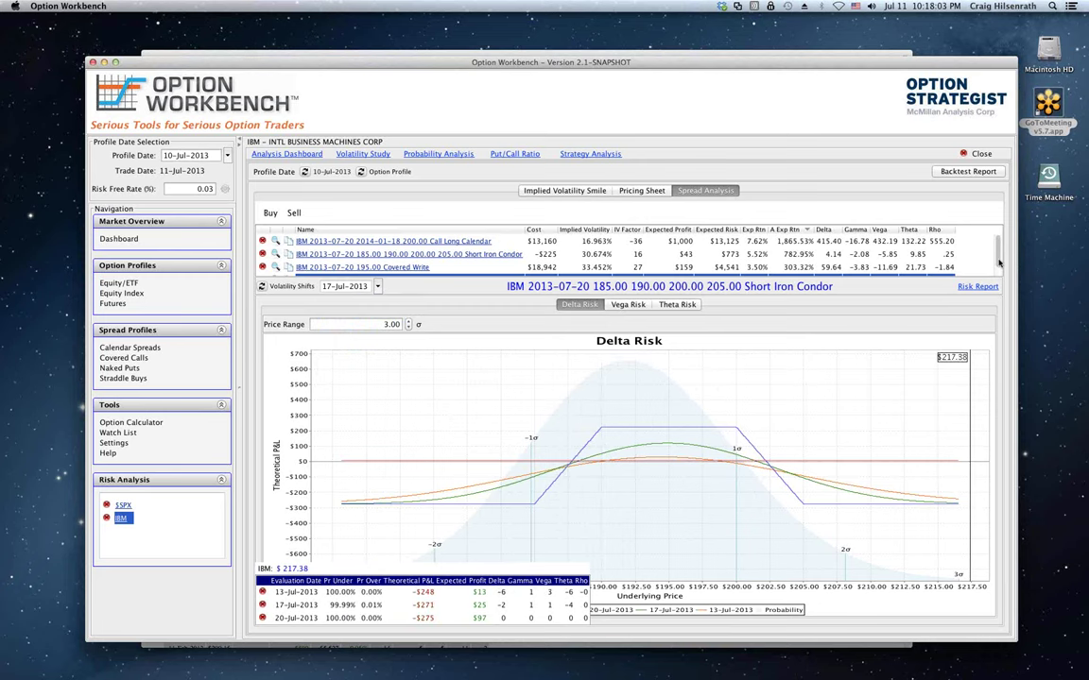
# Step: Look over the updated chart, then switch to the IBM backtest report in Chrome
pyautogui.scroll(-1, 1003, 256)
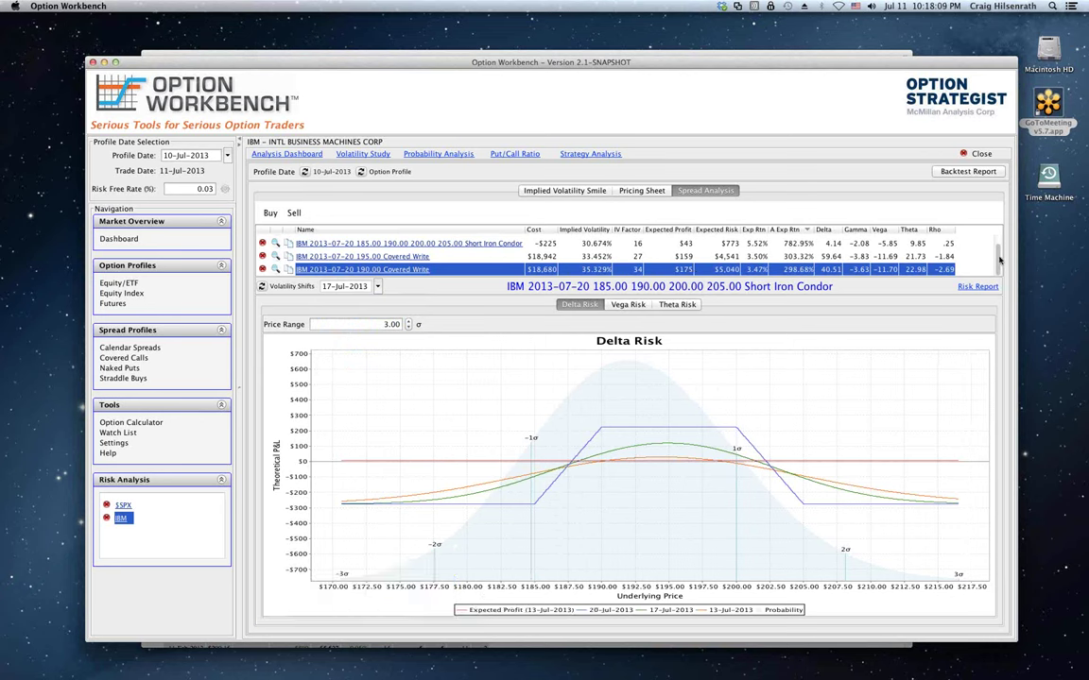
pyautogui.scroll(2, 1000, 265)
pyautogui.scroll(-2, 1003, 274)
pyautogui.scroll(2, 899, 245)
pyautogui.moveTo(910, 376)
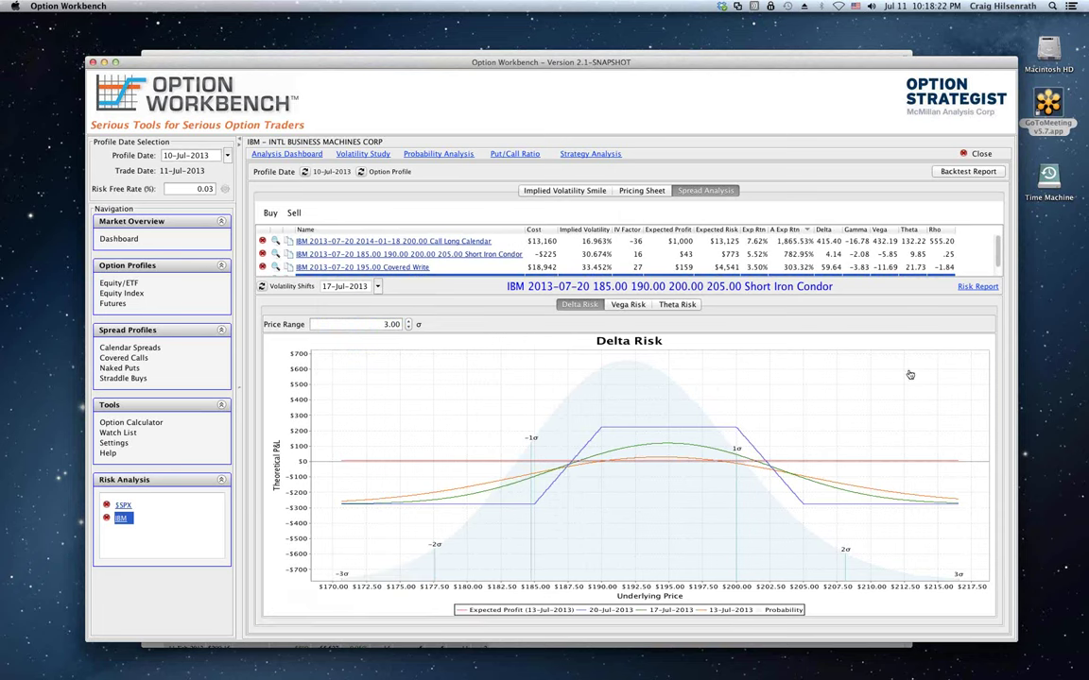
pyautogui.press('super+Tab')
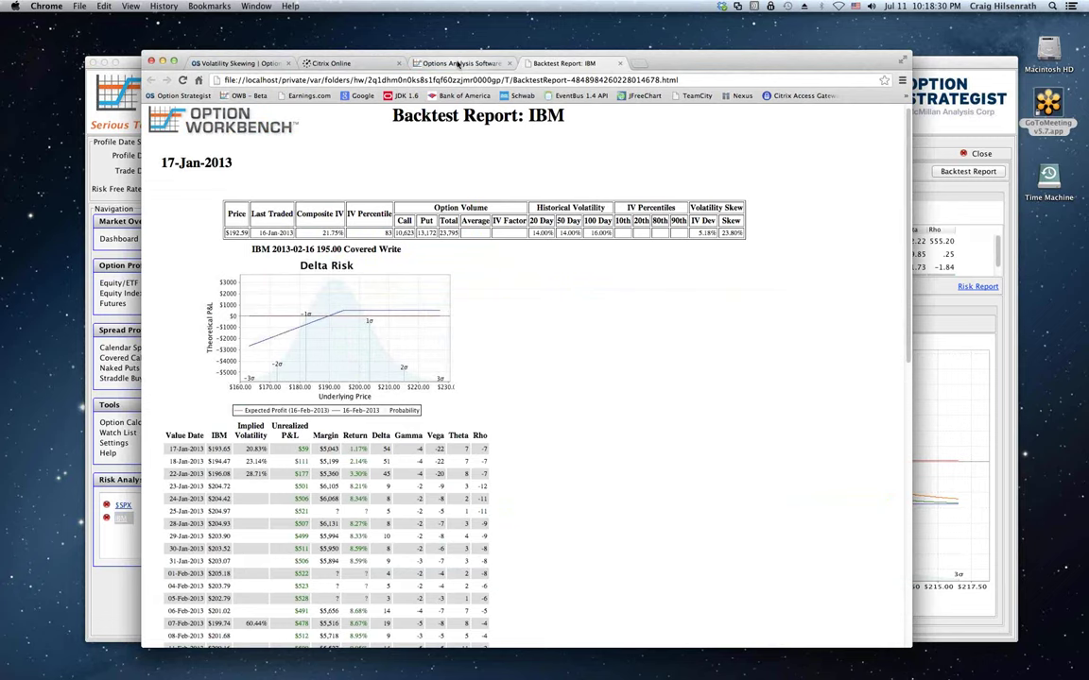
# Step: Browse the optionworkbench.com home page in Chrome, then bring Option Workbench back to the front
pyautogui.click(458, 63)
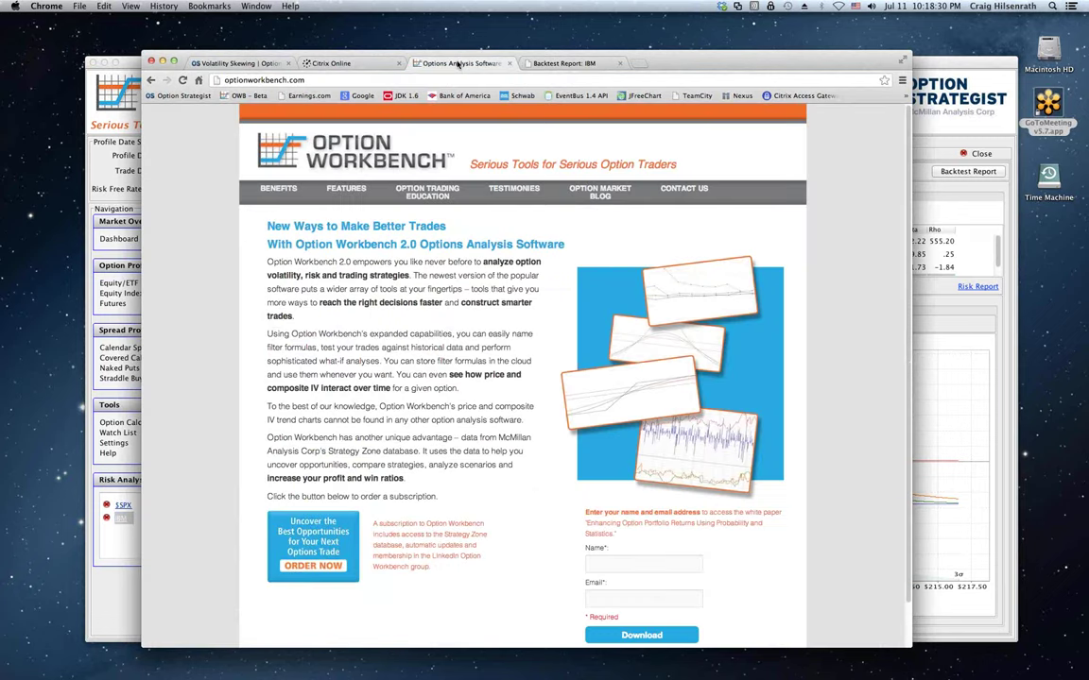
pyautogui.scroll(-1, 860, 410)
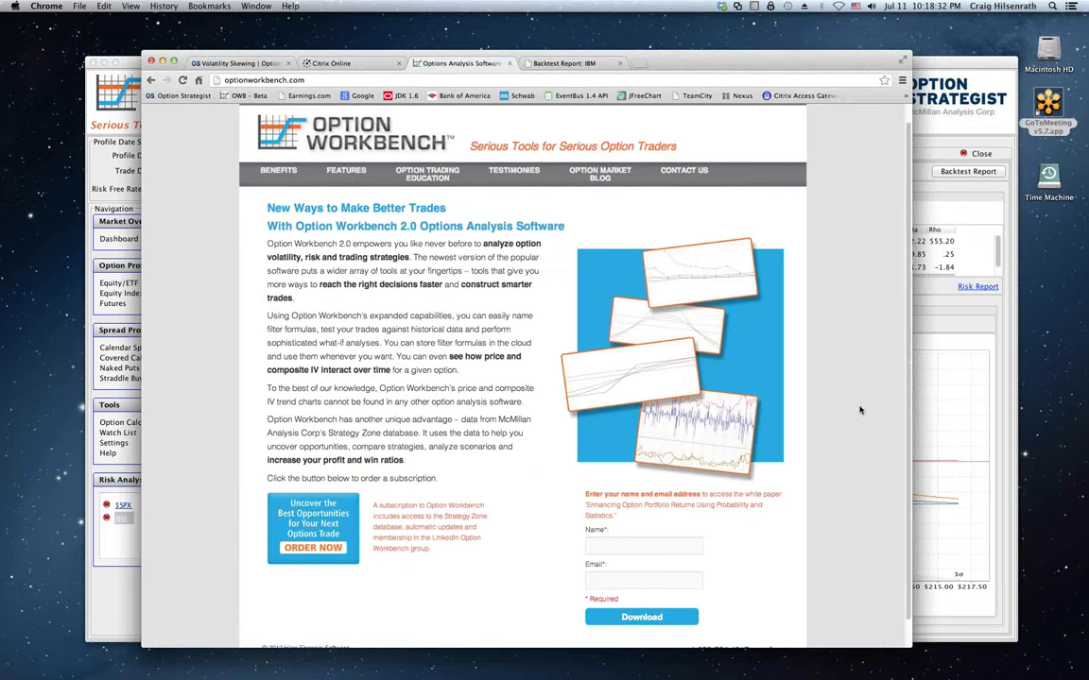
pyautogui.scroll(-1, 860, 410)
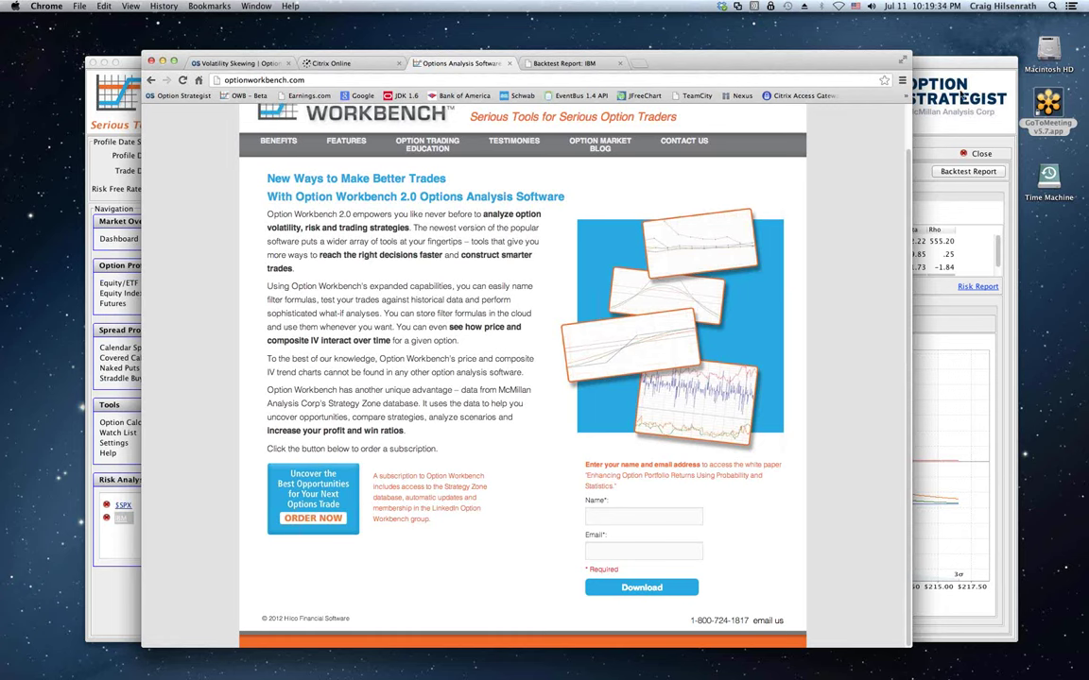
pyautogui.click(951, 66)
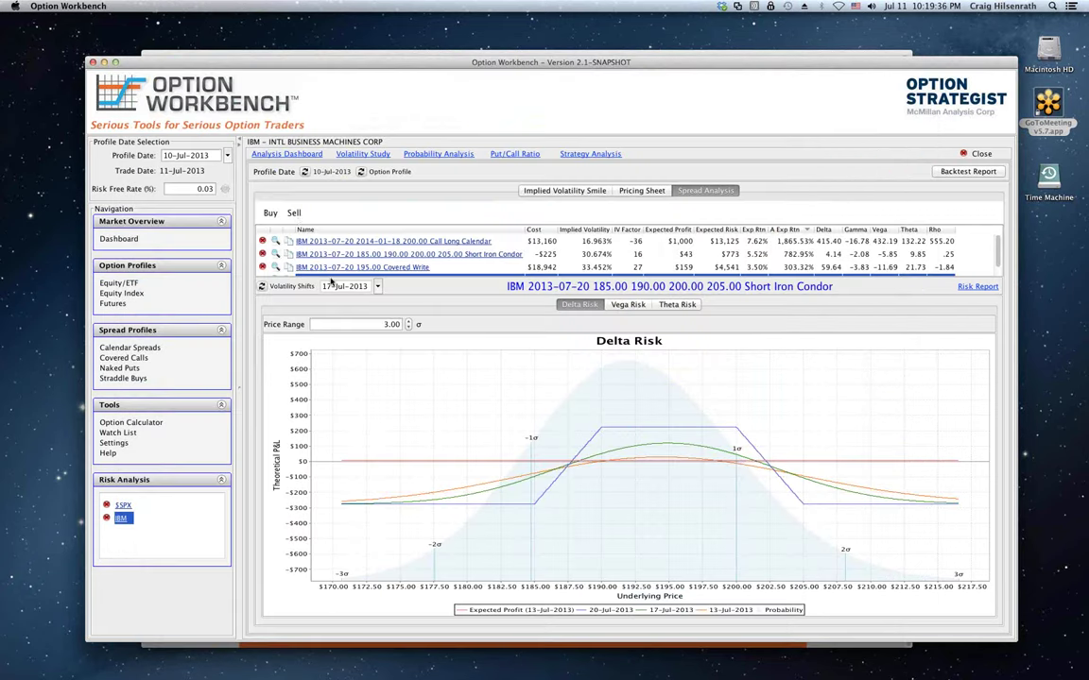
# Step: Sell a single IBM put at strike 190.0, expiring 07/13/2013, and add it to the spreads
pyautogui.click(294, 213)
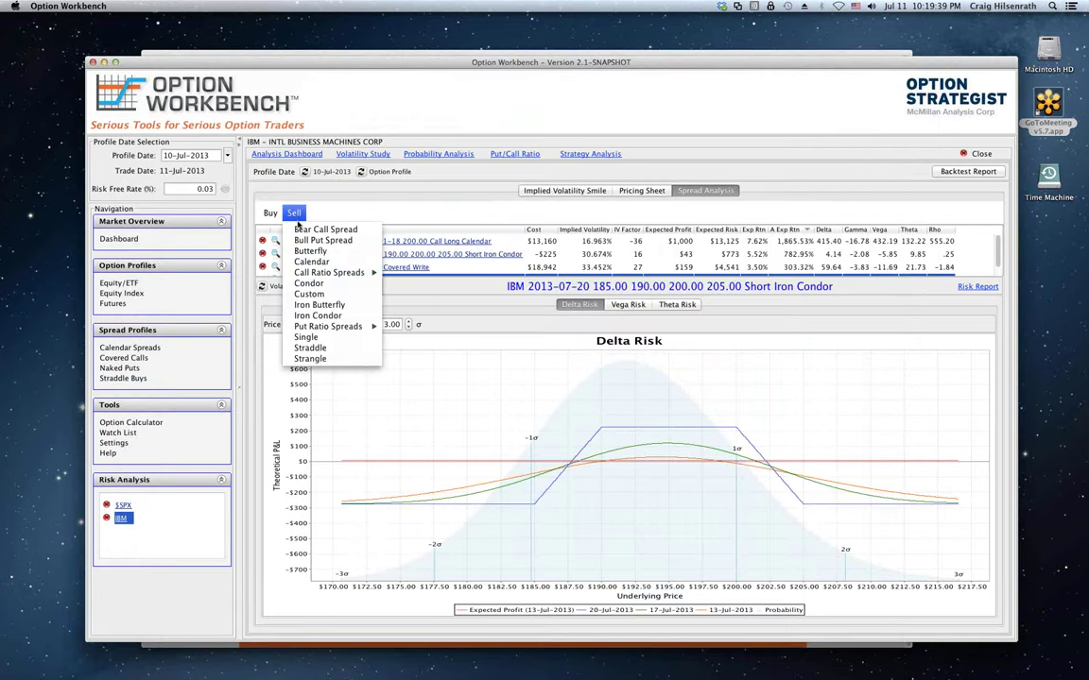
pyautogui.click(319, 342)
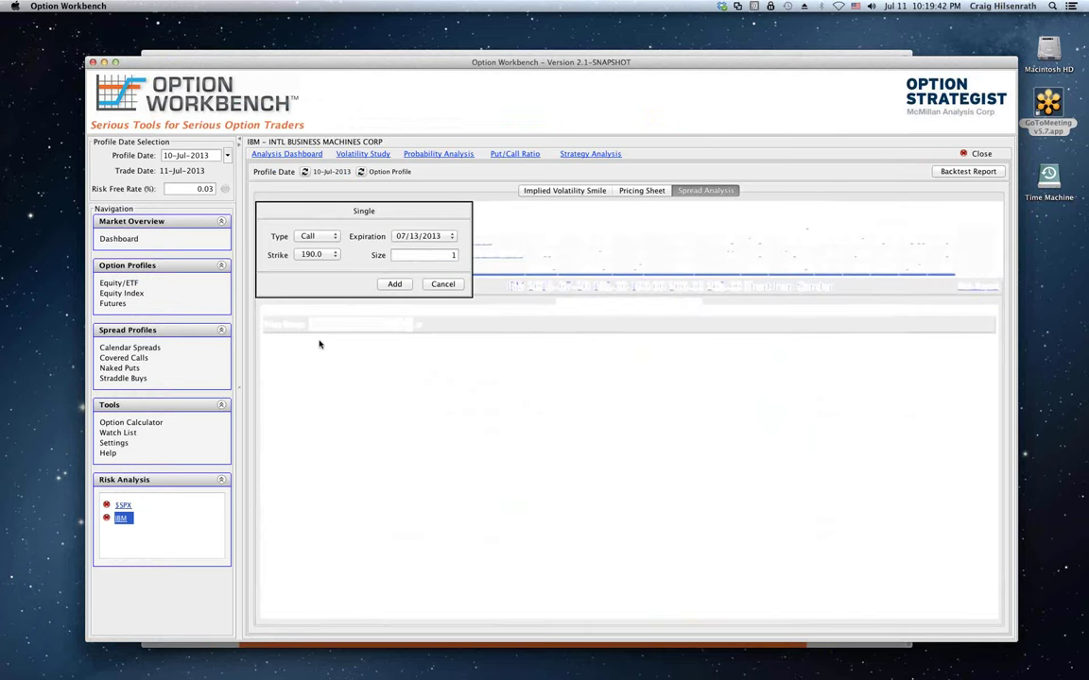
pyautogui.click(307, 236)
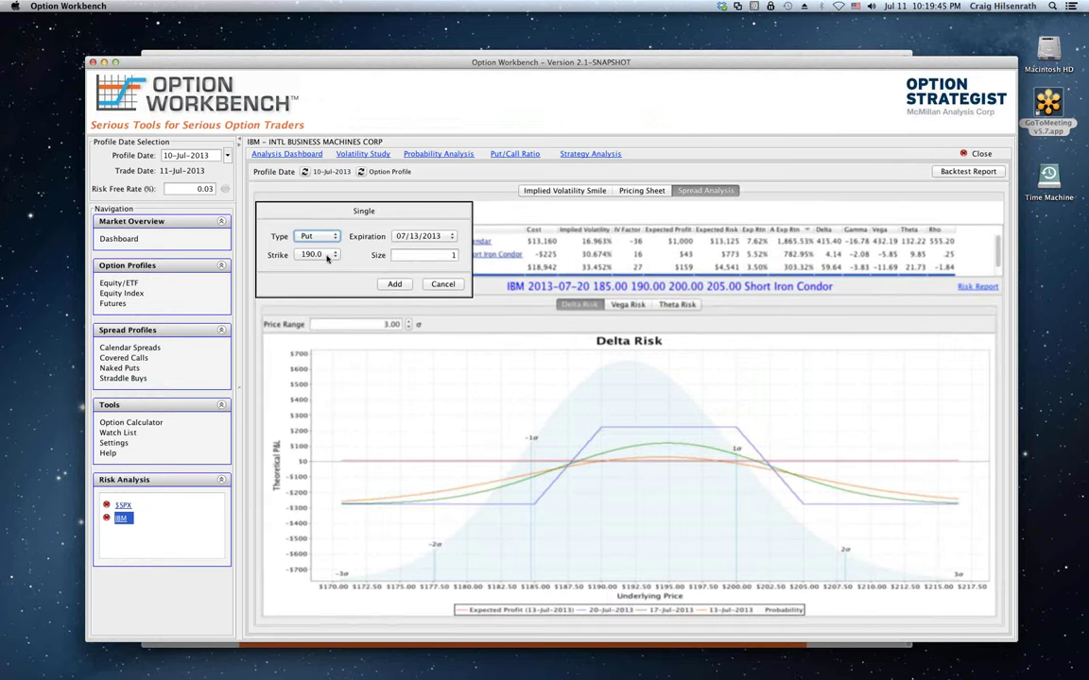
pyautogui.click(395, 284)
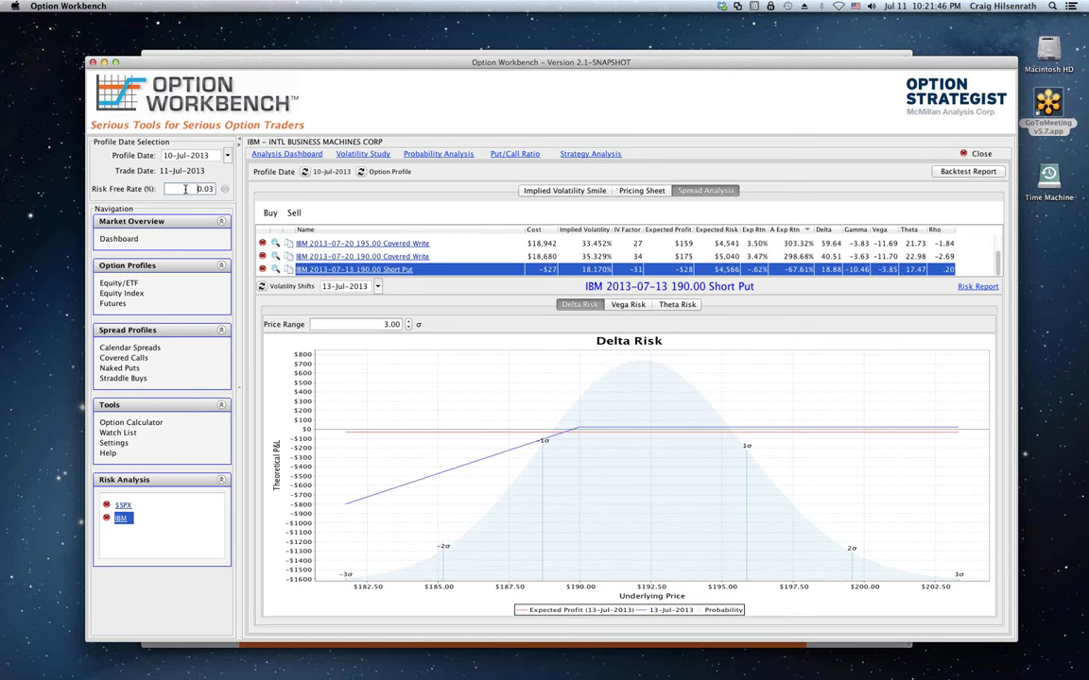
# Step: Switch to Keynote and play the presentation from slide 33, Contact Information
pyautogui.press('super+Tab')
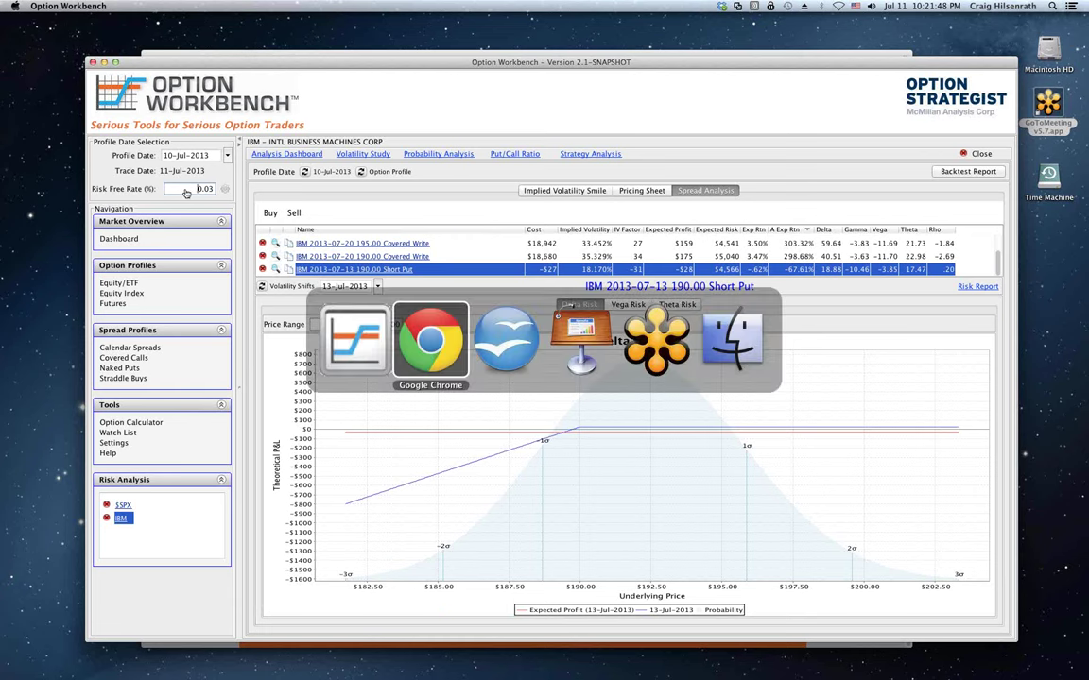
pyautogui.press('super+Tab')
pyautogui.press('super+Tab')
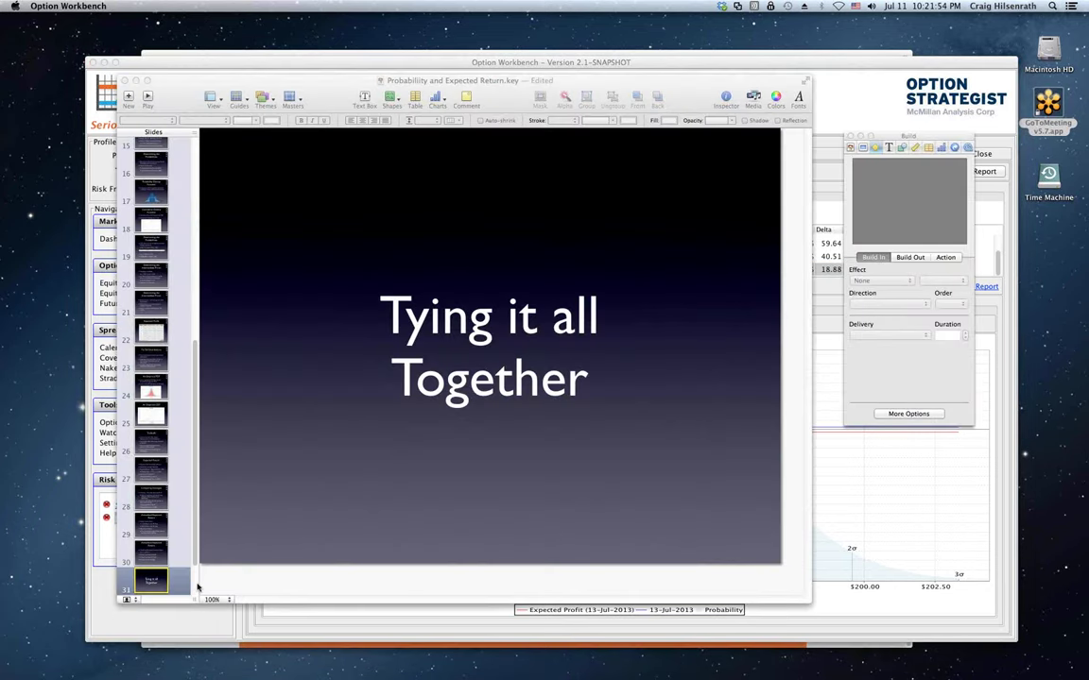
pyautogui.click(196, 588)
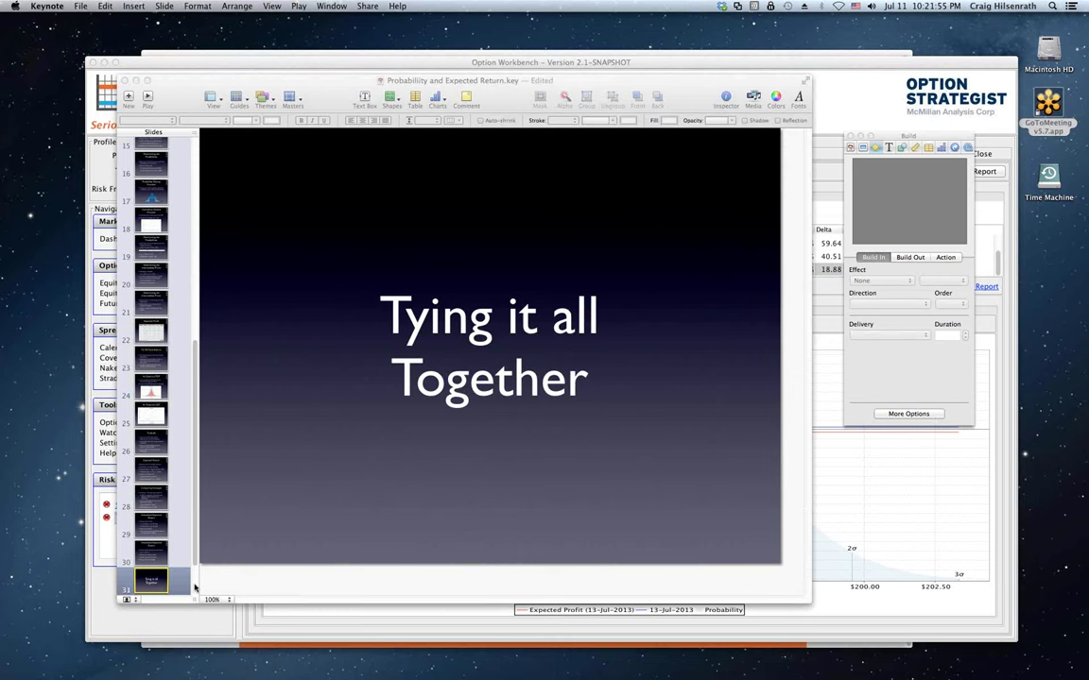
pyautogui.press('super+v')
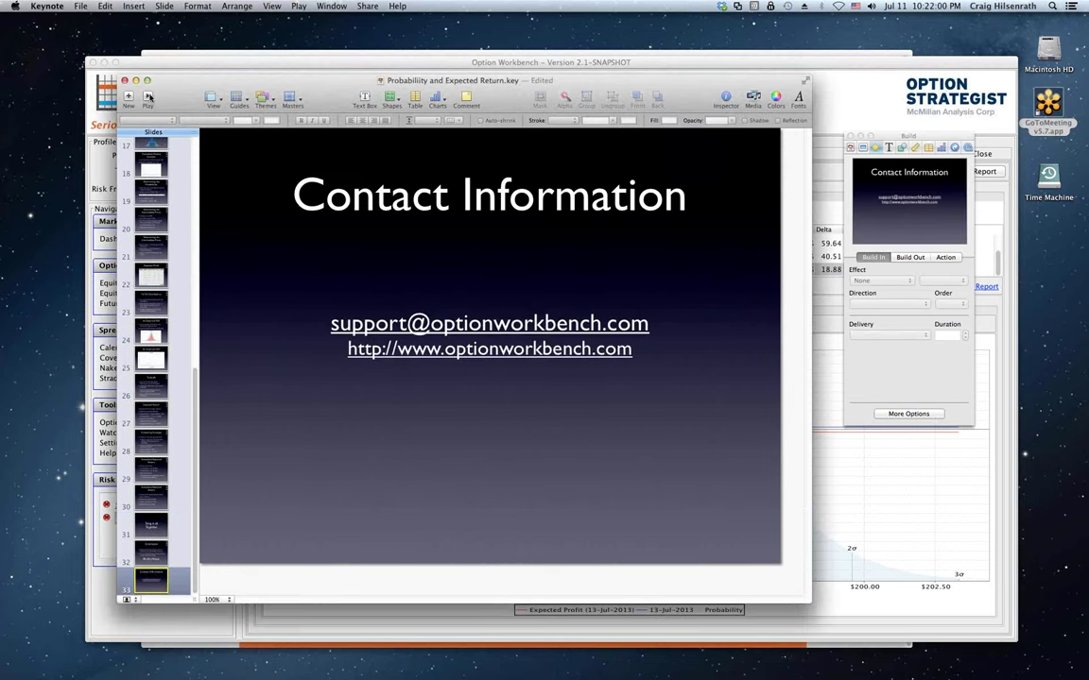
pyautogui.click(148, 98)
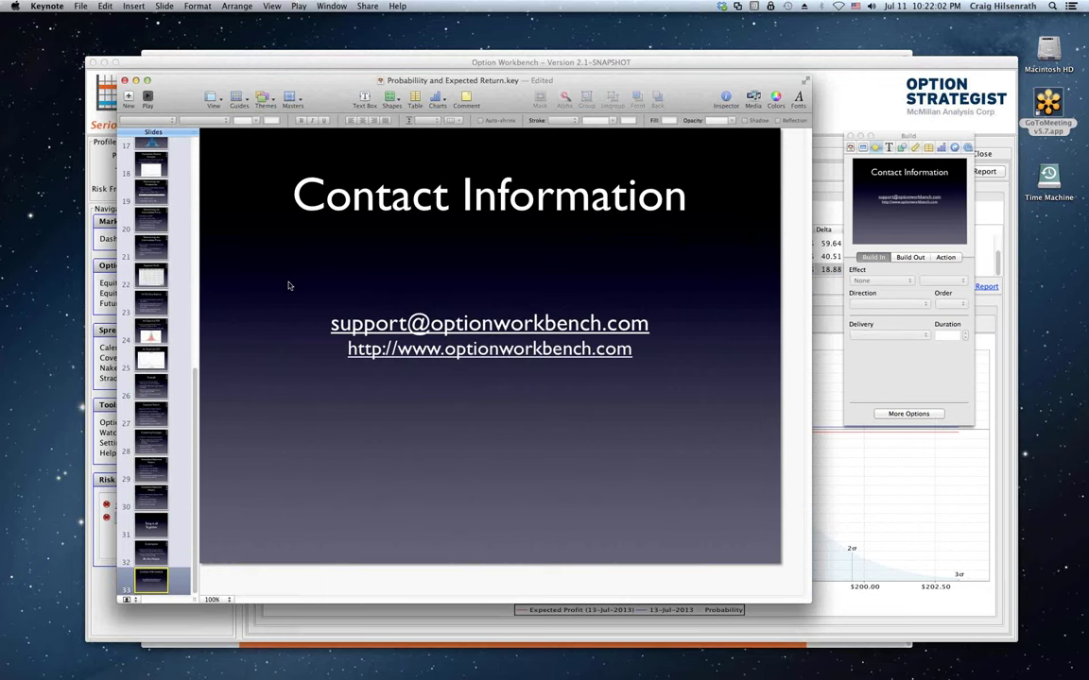